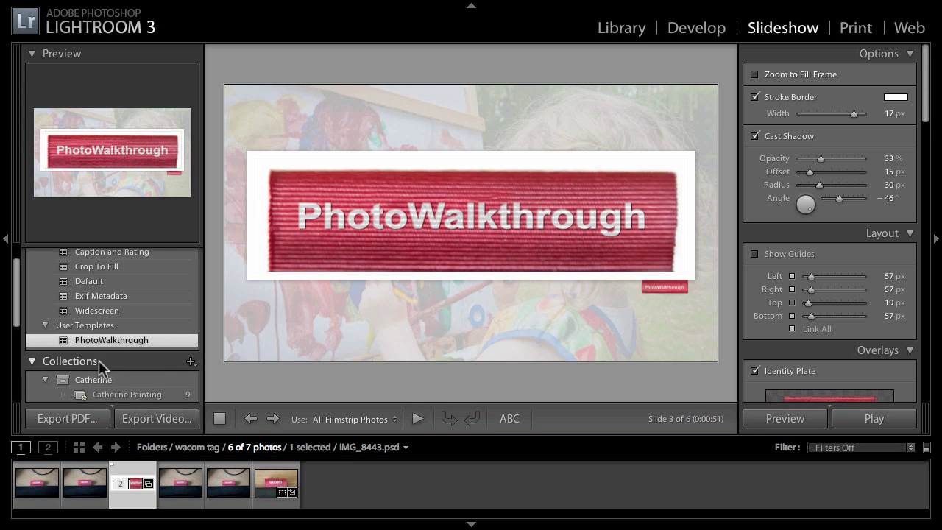
# - Load the 9 Catherine Painting collection photos into the slideshow and hide the left panel
pyautogui.scroll(-1, 98, 362)
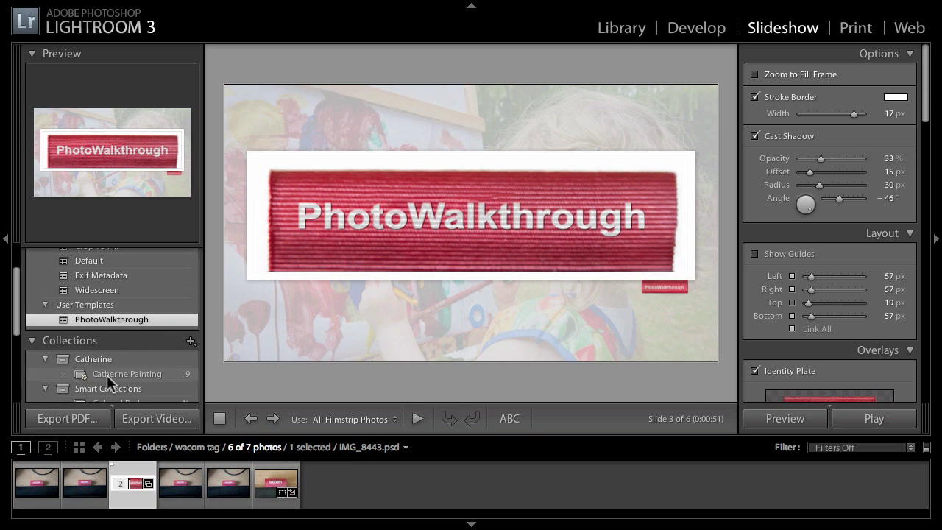
pyautogui.click(107, 373)
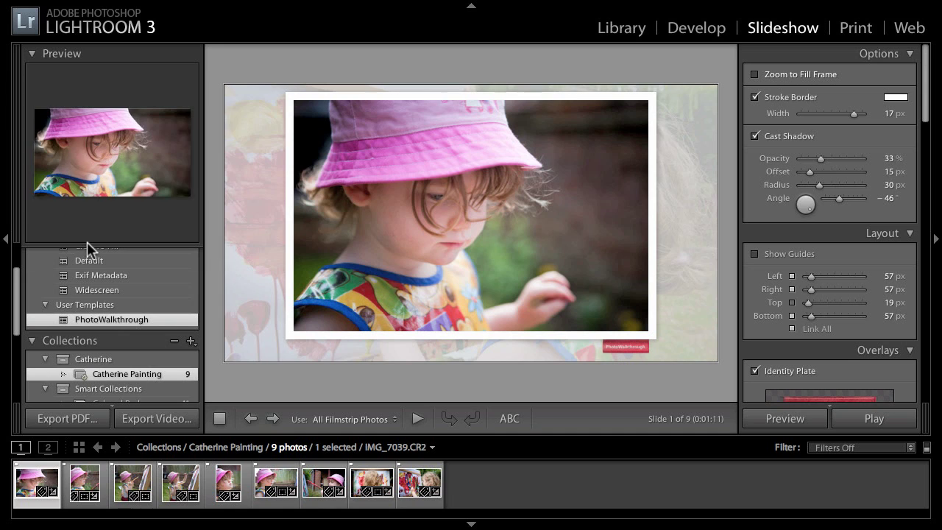
pyautogui.click(7, 241)
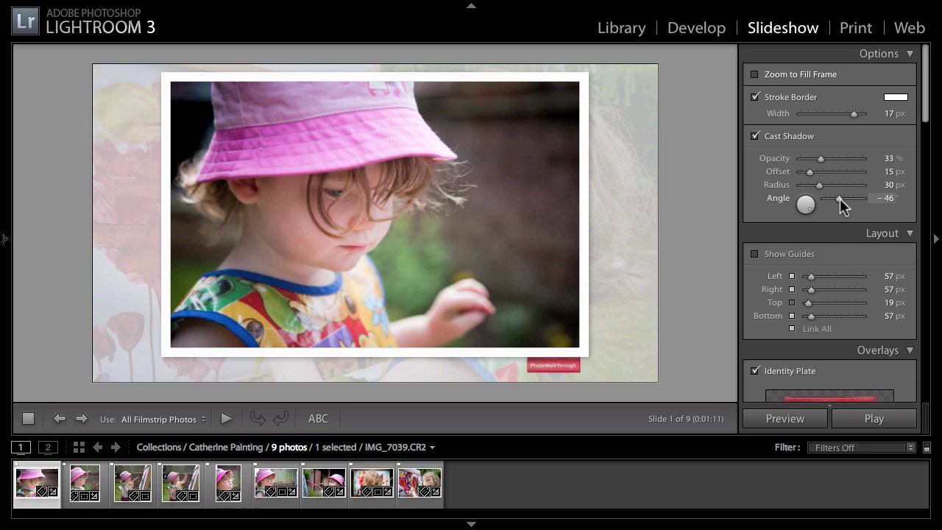
# - Adjust the linked slide margins to 57 px and link the top margin with them
pyautogui.scroll(-2, 833, 227)
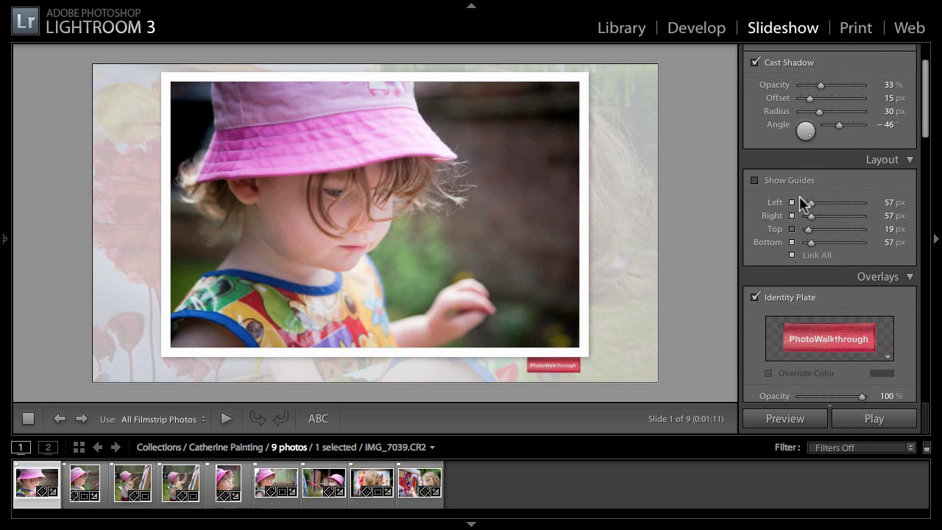
pyautogui.moveTo(811, 201); pyautogui.dragTo(811, 202)
pyautogui.click(790, 230)
# - Toggle the Identity Plate off and back on, then bring up its plate choices
pyautogui.scroll(-2, 805, 256)
pyautogui.scroll(-5, 803, 273)
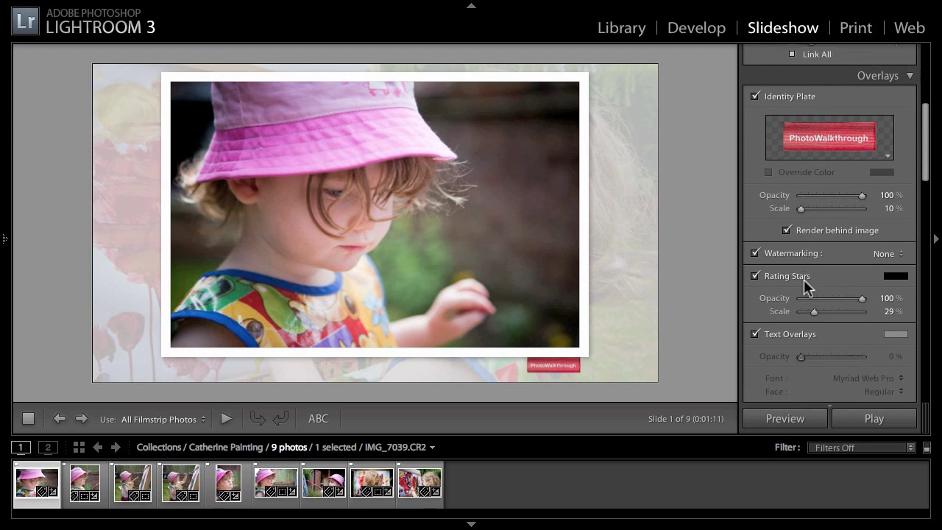
pyautogui.click(789, 100)
pyautogui.click(789, 101)
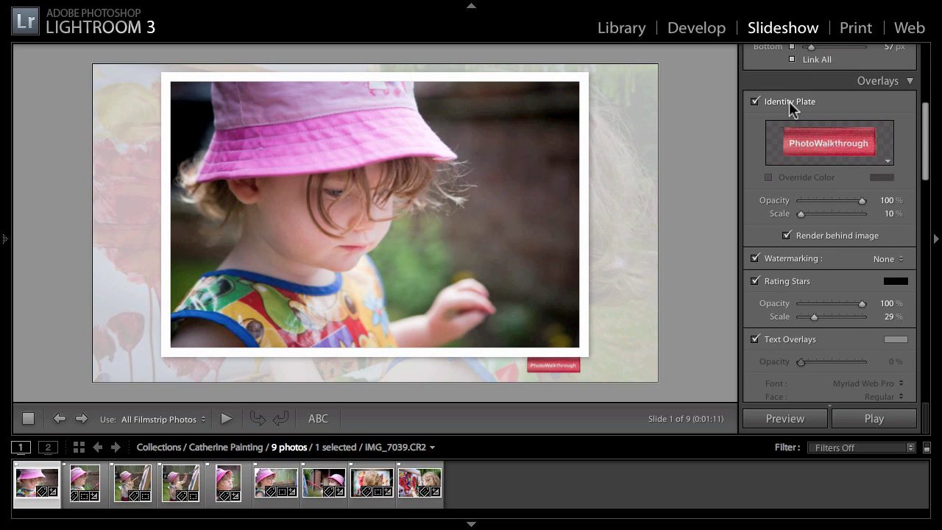
pyautogui.click(885, 153)
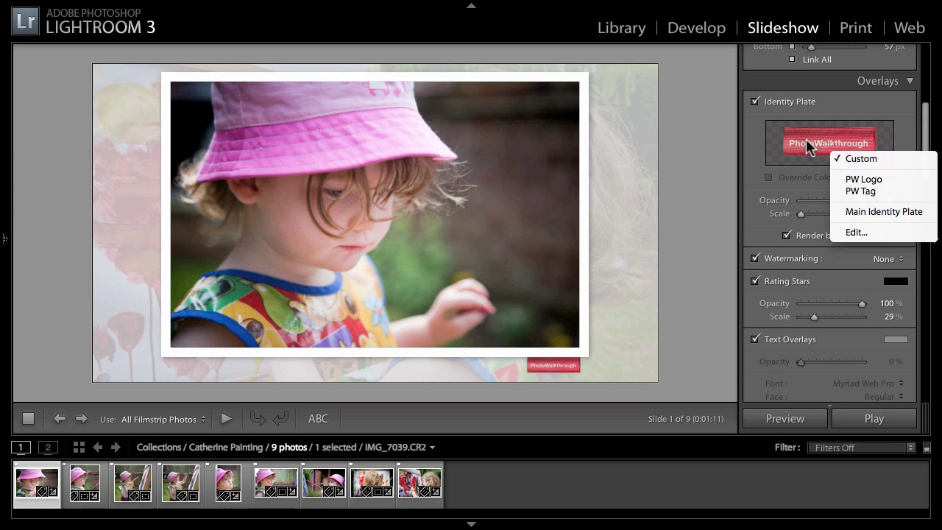
# - Make the identity plate a graphical plate using the PW-tag5.png PhotoWalkthrough tag image
pyautogui.click(853, 233)
pyautogui.click(377, 137)
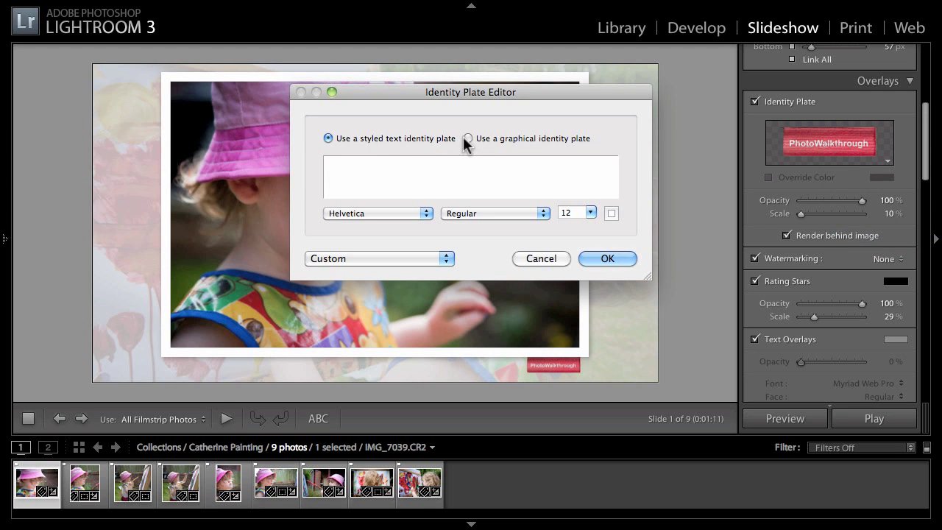
pyautogui.click(492, 138)
pyautogui.click(368, 213)
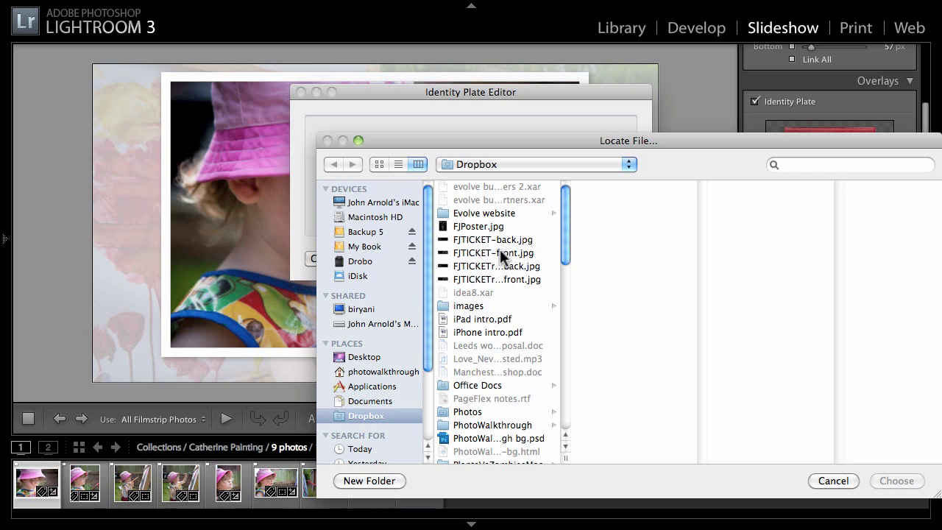
pyautogui.scroll(-15, 481, 338)
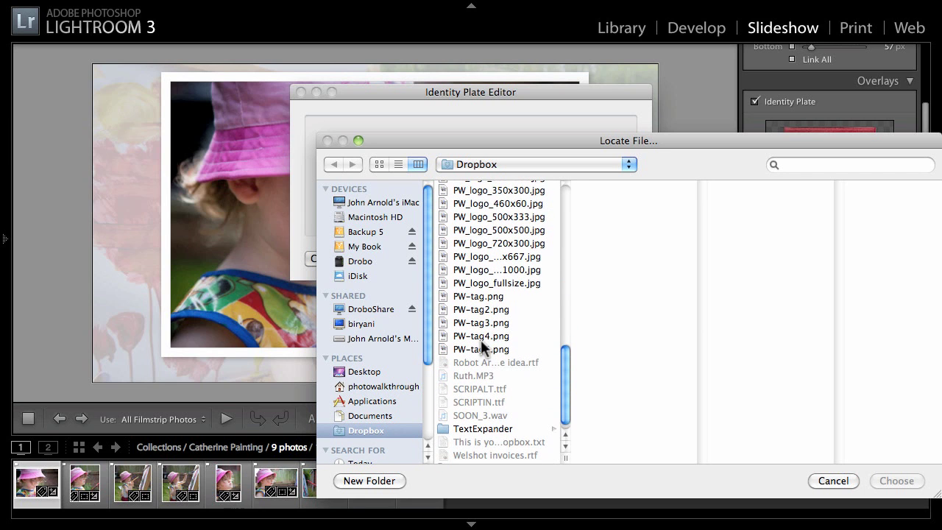
pyautogui.click(478, 343)
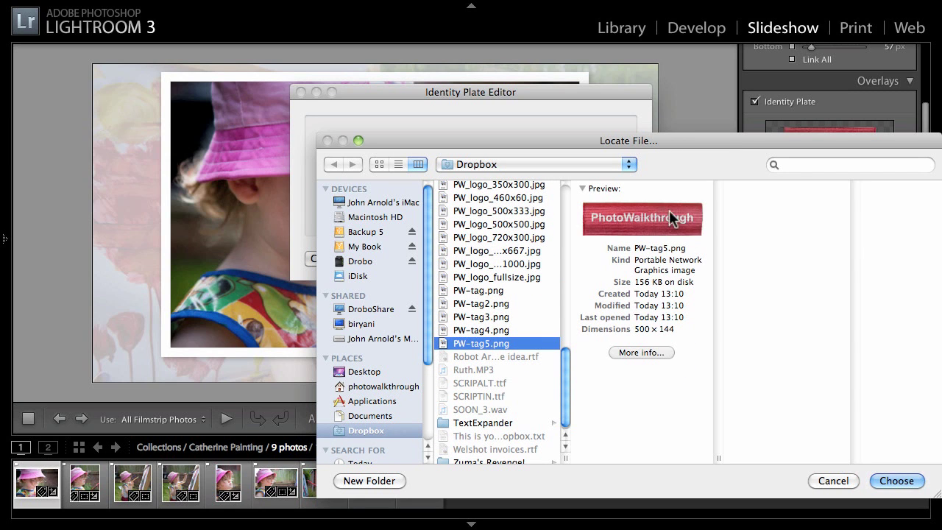
pyautogui.click(895, 483)
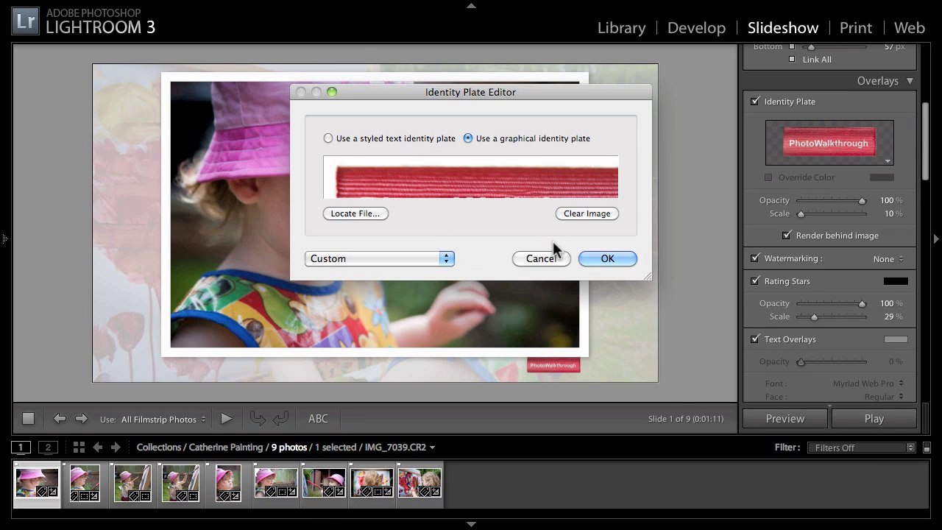
pyautogui.click(597, 260)
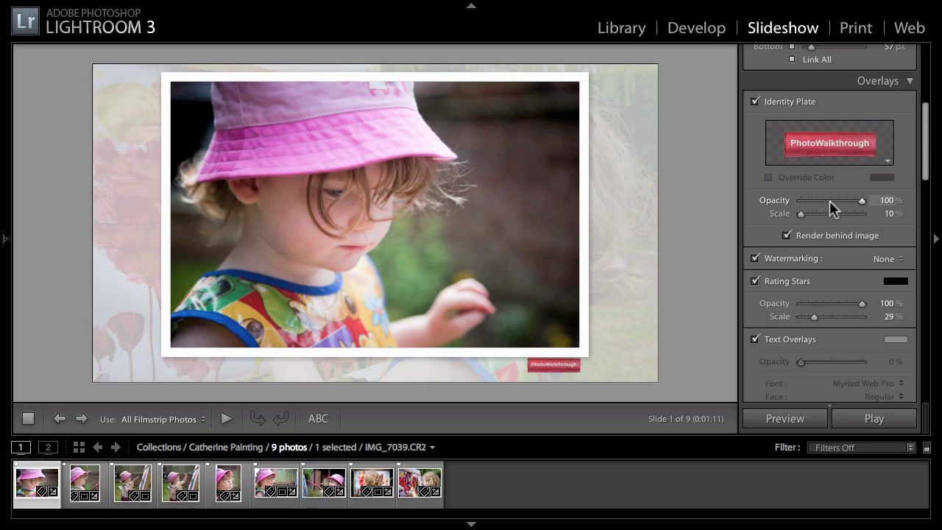
# - Match the top margin to 57 px and give the bottom its own 48 px margin
pyautogui.moveTo(862, 206)
pyautogui.mouseDown()
pyautogui.moveTo(824, 204)
pyautogui.moveTo(862, 204)
pyautogui.mouseUp()
pyautogui.moveTo(801, 212)
pyautogui.mouseDown()
pyautogui.moveTo(818, 213)
pyautogui.moveTo(798, 214)
pyautogui.mouseUp()
pyautogui.scroll(3, 830, 207)
pyautogui.scroll(1, 830, 208)
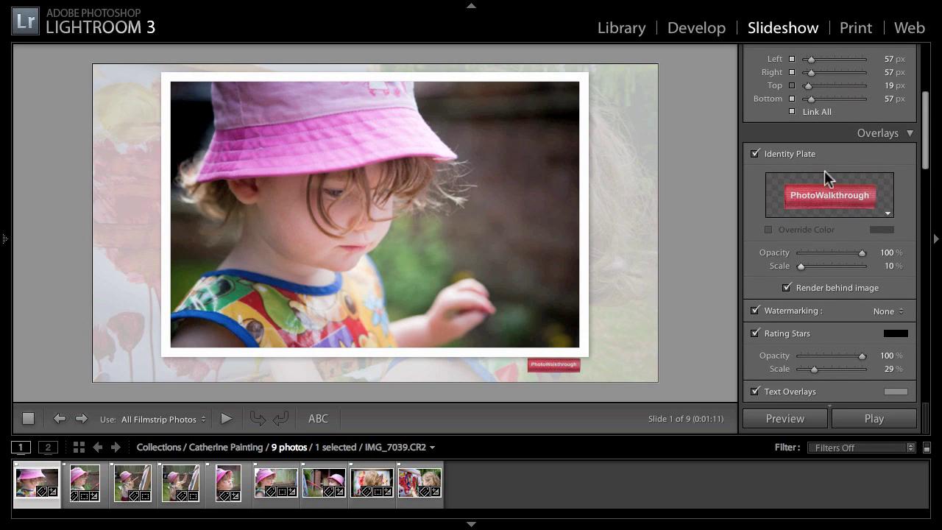
pyautogui.click(792, 85)
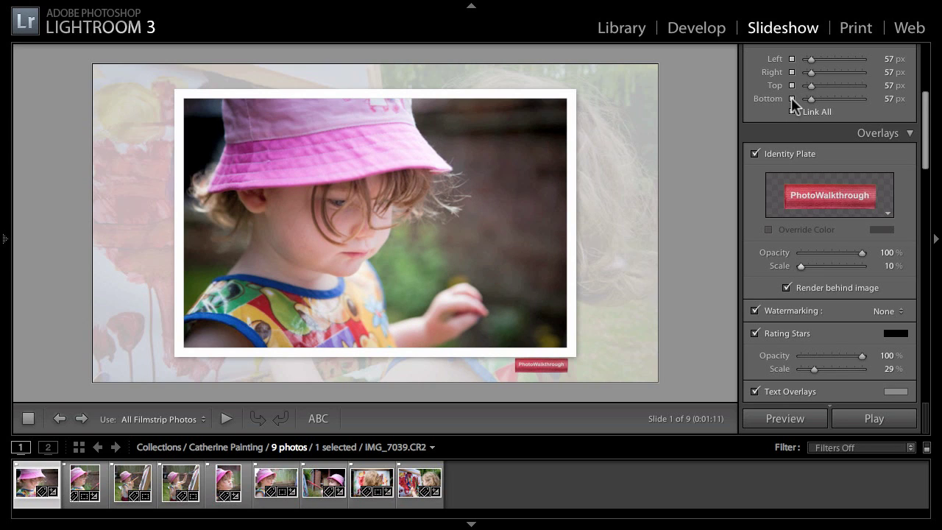
pyautogui.click(791, 98)
pyautogui.moveTo(812, 97)
pyautogui.mouseDown()
pyautogui.moveTo(826, 97)
pyautogui.moveTo(811, 97)
pyautogui.mouseUp()
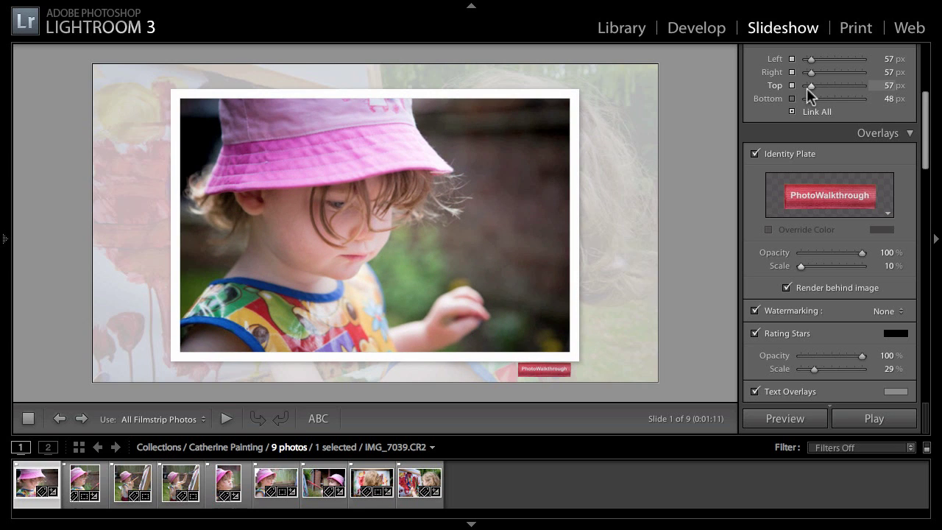
# - Move the PhotoWalkthrough plate just above the photo's top-left corner and anchor it there
pyautogui.click(532, 368)
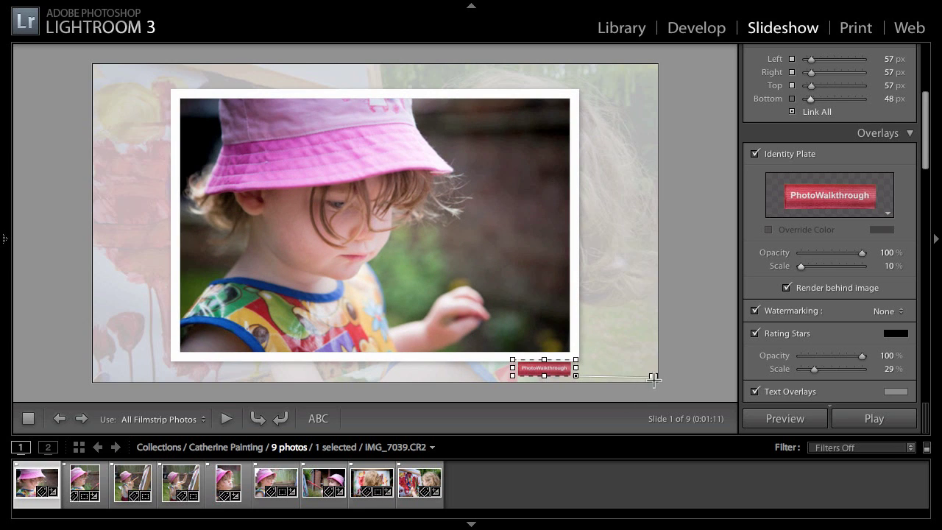
pyautogui.moveTo(559, 368); pyautogui.dragTo(258, 142)
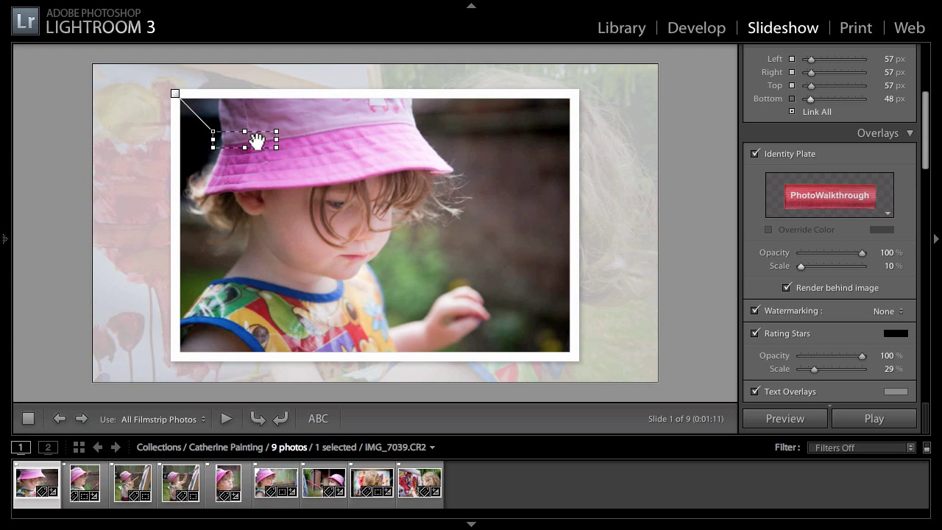
pyautogui.click(174, 93)
pyautogui.moveTo(200, 98); pyautogui.dragTo(160, 105)
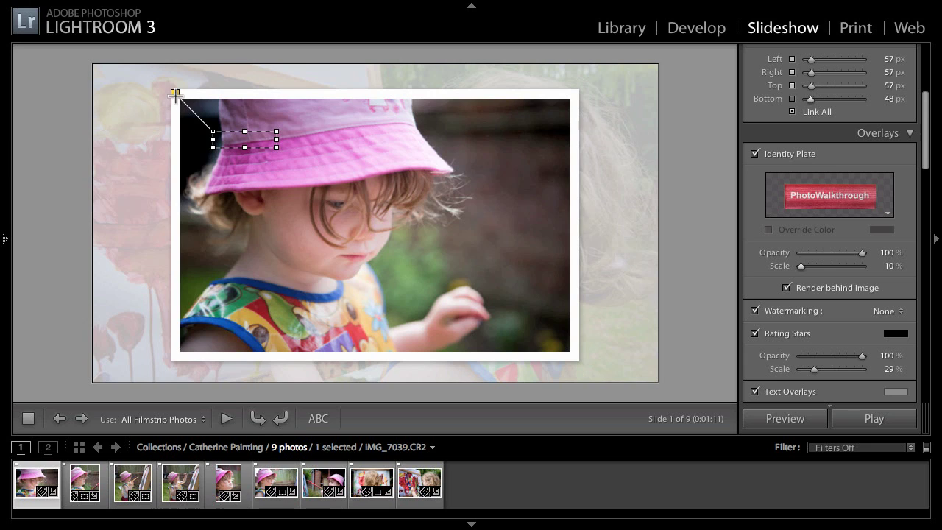
pyautogui.moveTo(260, 141); pyautogui.dragTo(222, 82)
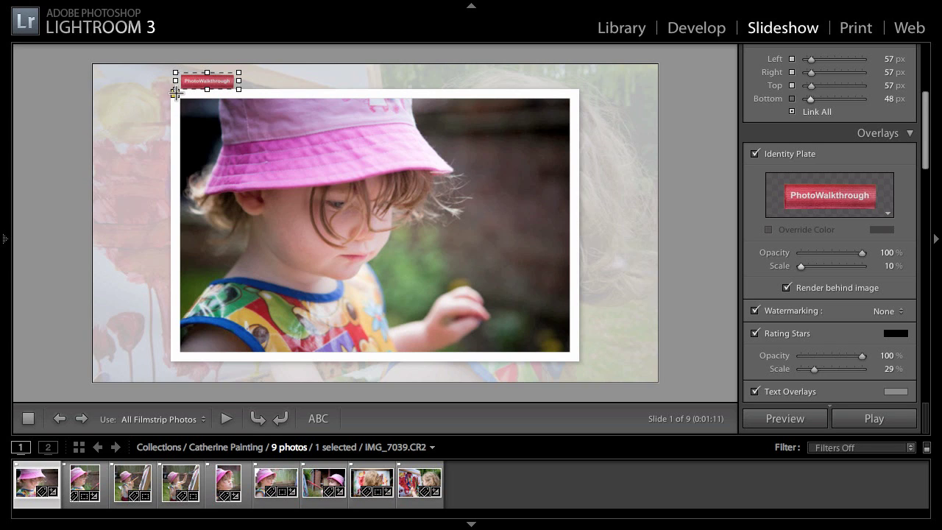
pyautogui.click(175, 92)
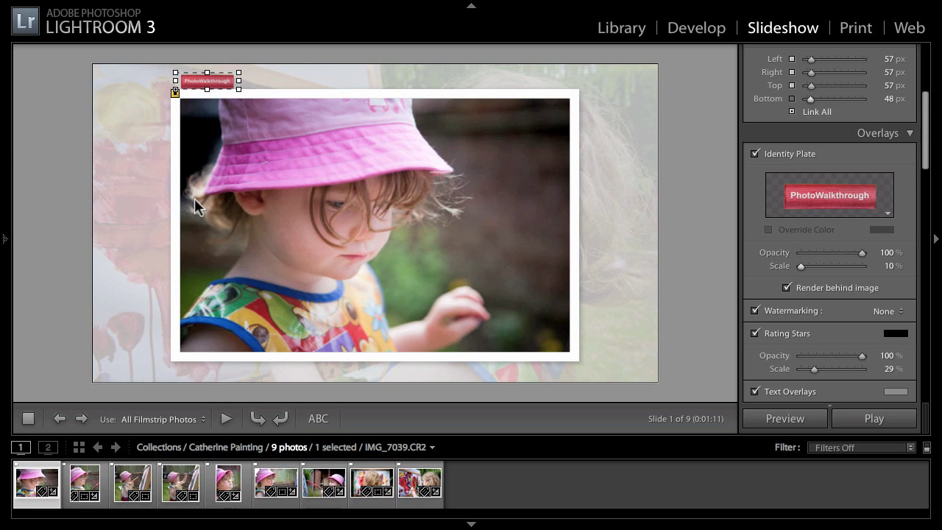
# - Show the painting photo, lower the plate slightly, and render it behind the image
pyautogui.click(127, 485)
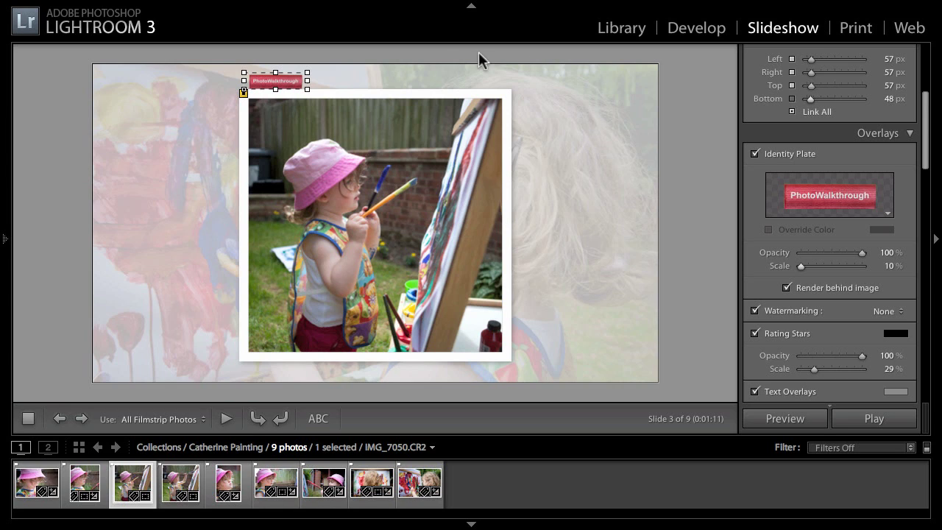
pyautogui.moveTo(274, 80); pyautogui.dragTo(282, 87)
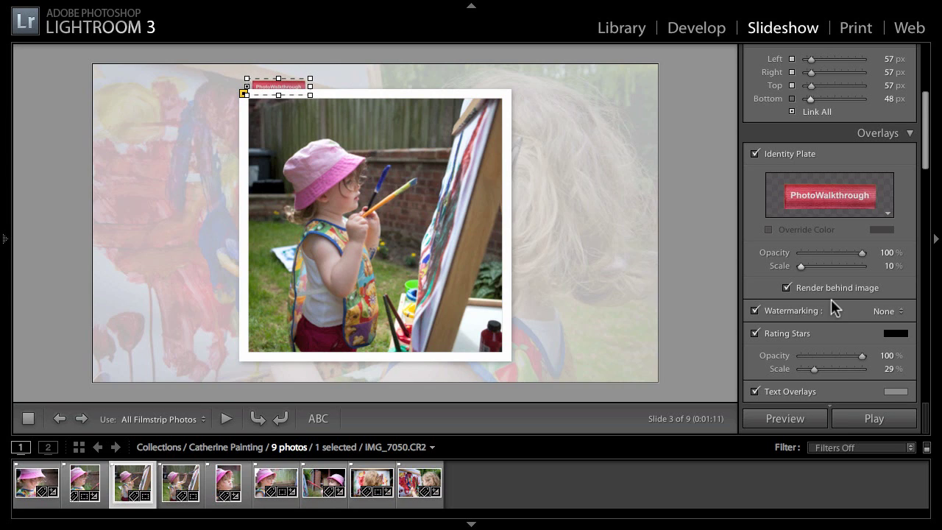
pyautogui.click(815, 290)
pyautogui.click(821, 294)
pyautogui.click(821, 293)
pyautogui.click(816, 293)
# - Fine-tune the plate's vertical position so it rests just above the photo's top-left corner
pyautogui.moveTo(287, 85); pyautogui.dragTo(285, 79)
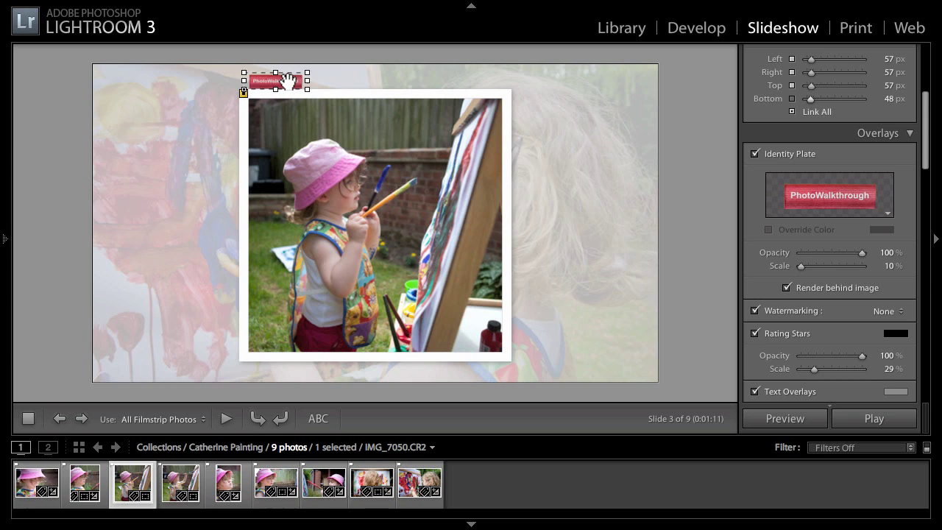
pyautogui.moveTo(287, 80); pyautogui.dragTo(288, 82)
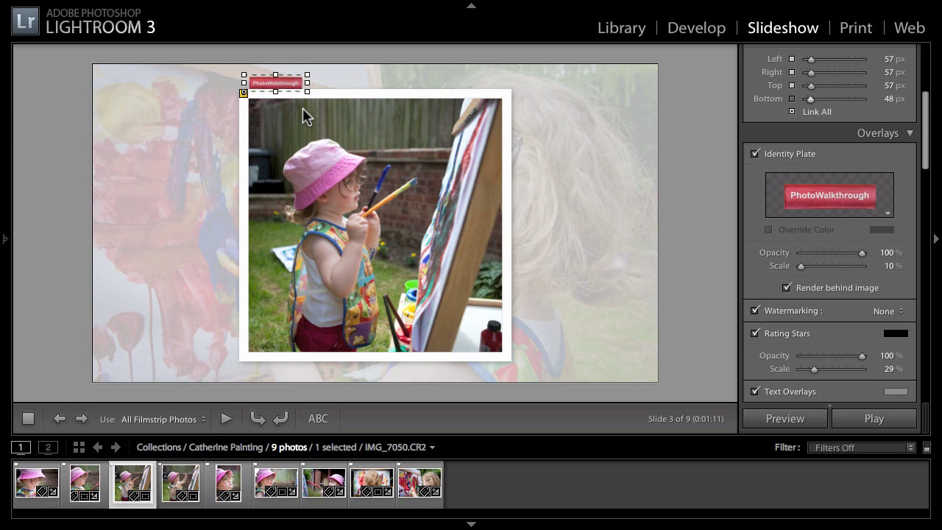
pyautogui.press('Up')
pyautogui.press('Down')
pyautogui.press('Down')
pyautogui.press('Up')
pyautogui.press('Up')
pyautogui.press('Down')
pyautogui.press('Up')
pyautogui.press('Up')
pyautogui.press('Down')
pyautogui.press('Up')
pyautogui.press('Down')
pyautogui.press('Up')
pyautogui.press('Up')
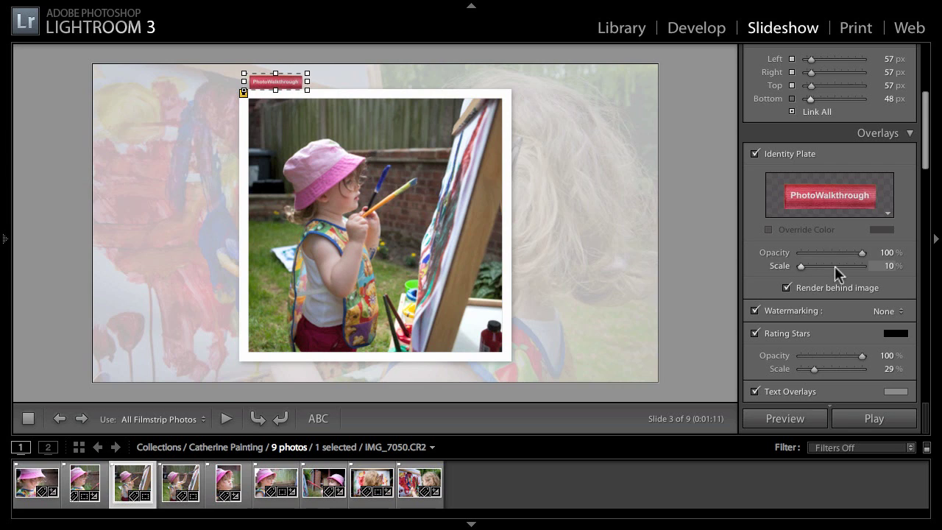
# - Open the Watermark Editor from the Watermarking choices and reposition its window
pyautogui.scroll(-2, 846, 278)
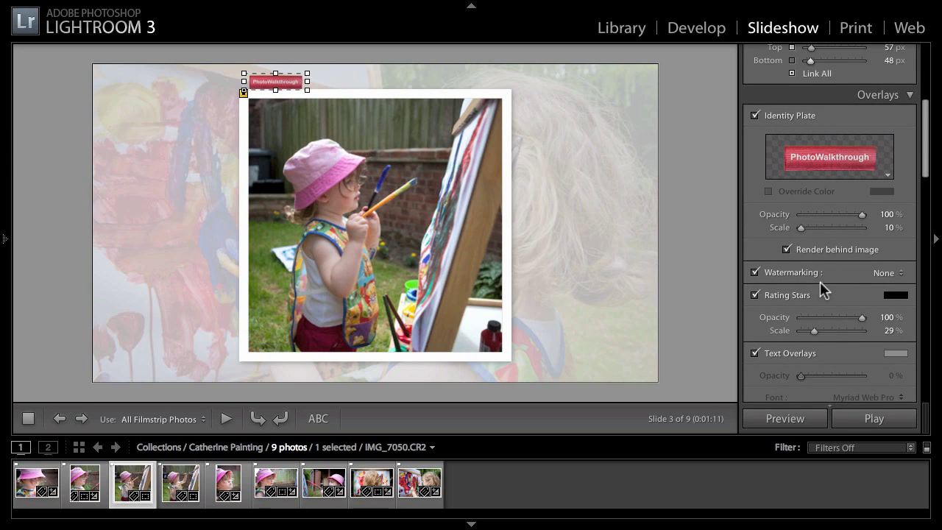
pyautogui.click(884, 273)
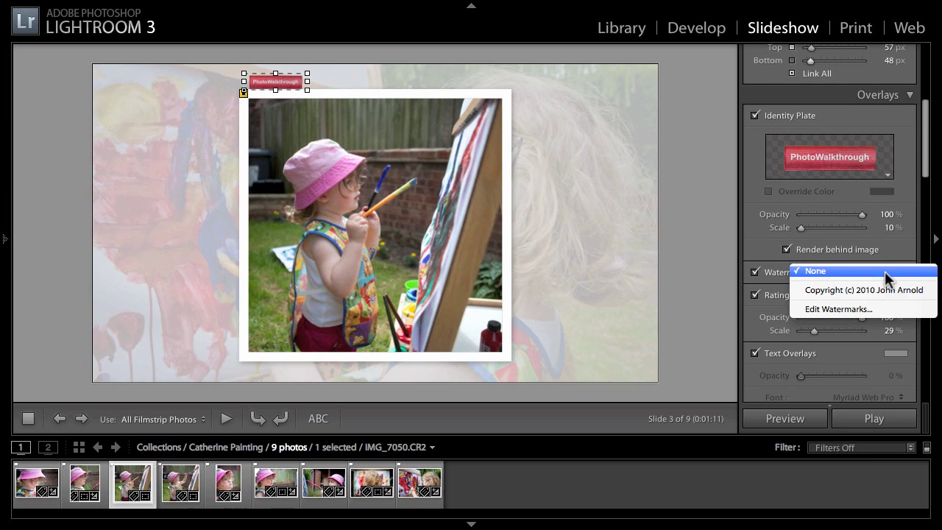
pyautogui.click(860, 311)
pyautogui.moveTo(513, 42); pyautogui.dragTo(501, 28)
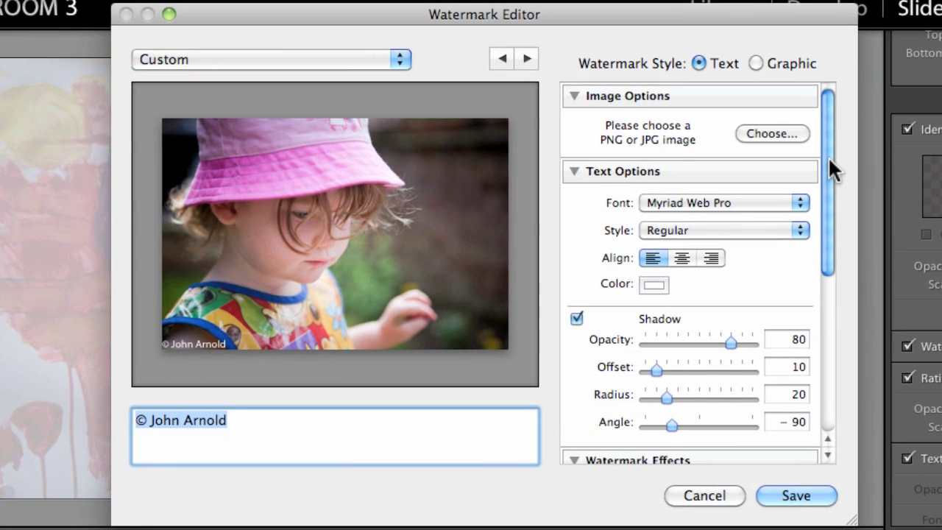
pyautogui.moveTo(734, 140); pyautogui.dragTo(724, 269)
pyautogui.moveTo(812, 315); pyautogui.dragTo(815, 136)
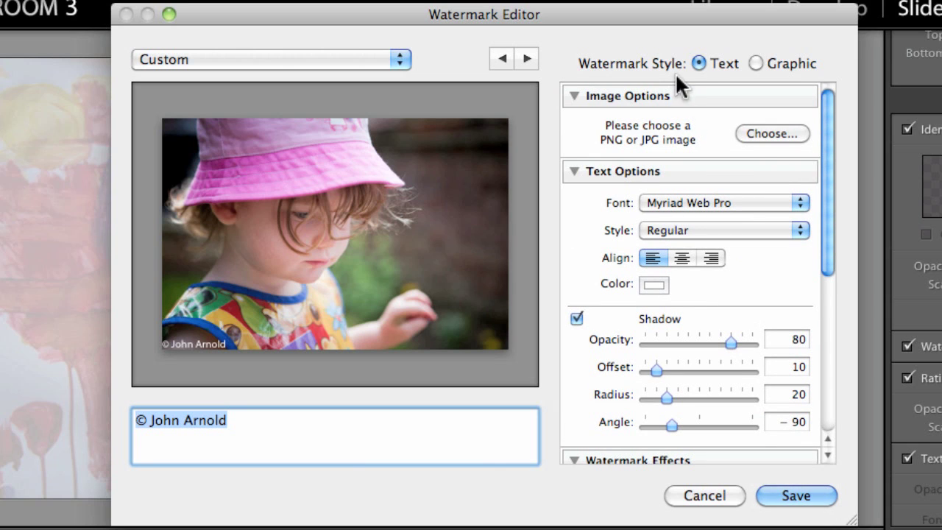
# - Make the watermark a Graphic using PW-tag5.png, sized small in the photo's lower-left corner
pyautogui.click(756, 63)
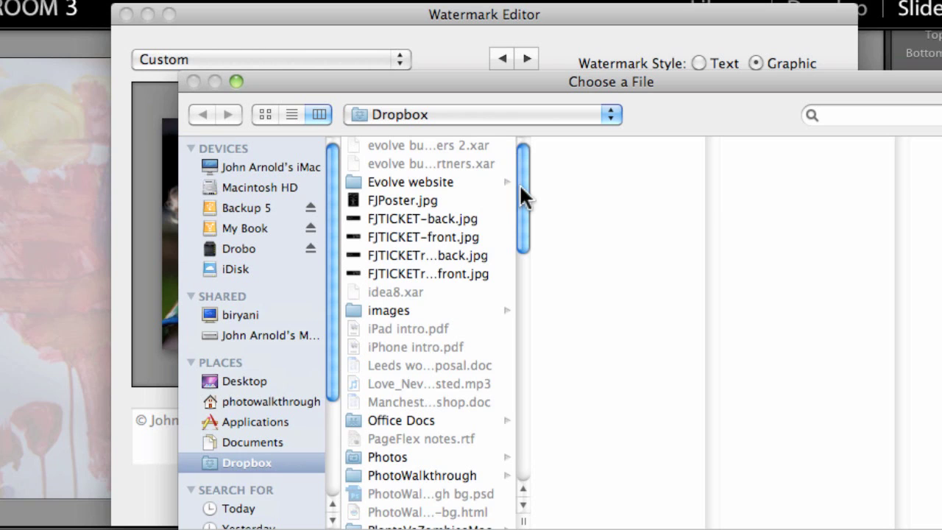
pyautogui.moveTo(520, 197); pyautogui.dragTo(509, 405)
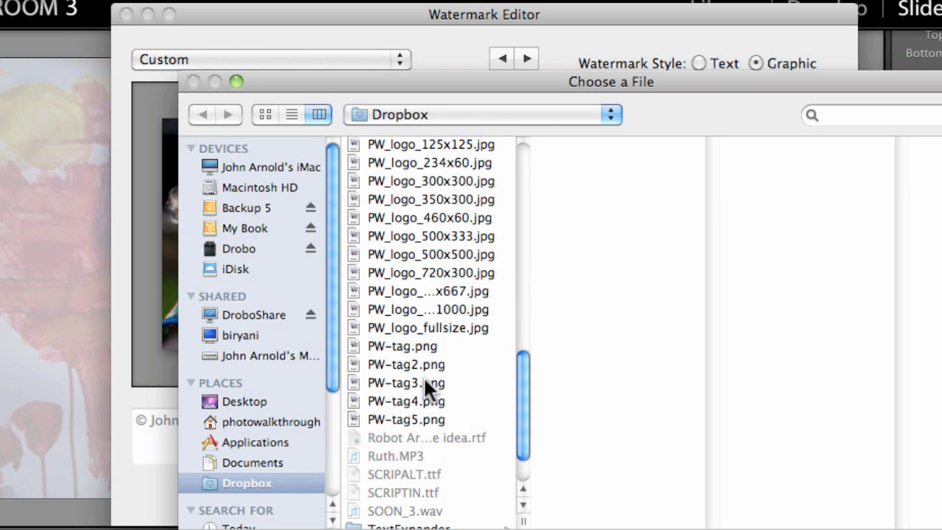
pyautogui.click(423, 420)
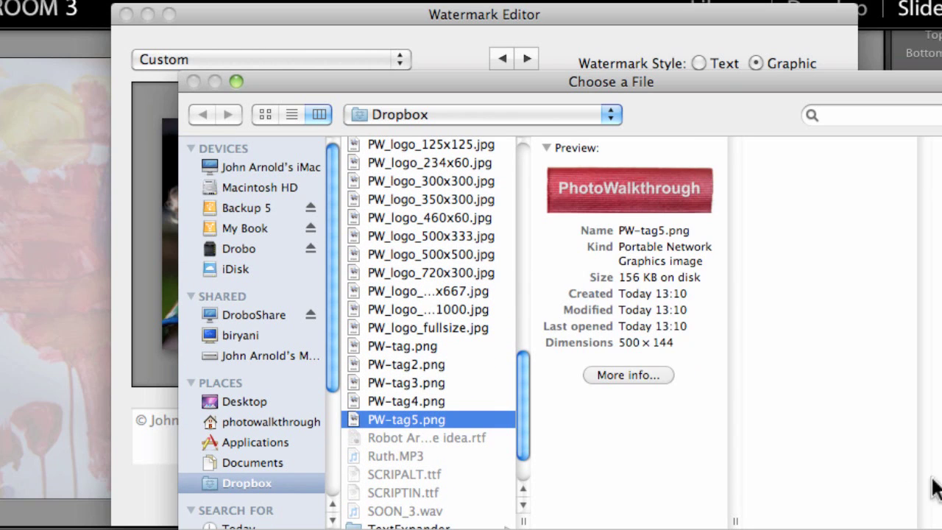
pyautogui.press('Return')
pyautogui.click(193, 345)
pyautogui.moveTo(214, 335)
pyautogui.mouseDown()
pyautogui.moveTo(263, 262)
pyautogui.moveTo(332, 225)
pyautogui.moveTo(244, 319)
pyautogui.moveTo(218, 333)
pyautogui.mouseUp()
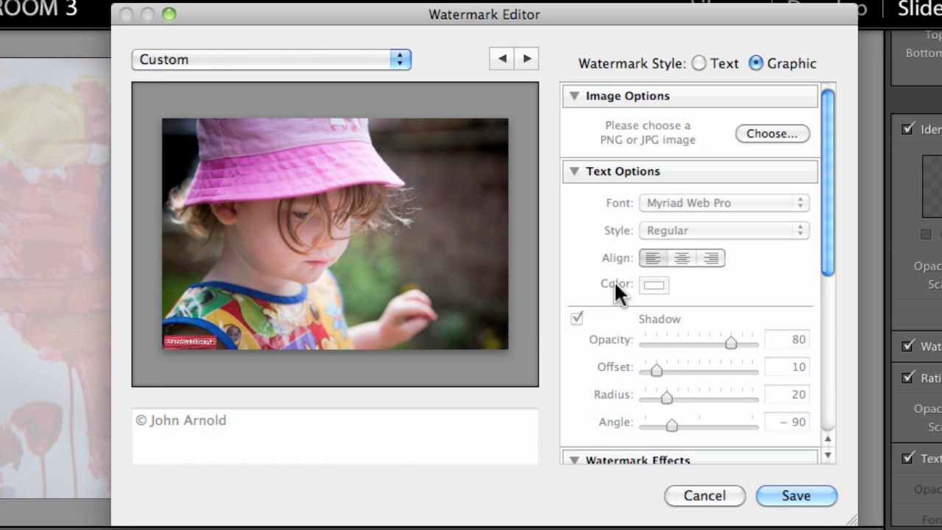
# - Try watermark opacity and Fit/Fill sizes, then settle on Proportional size 11
pyautogui.click(582, 170)
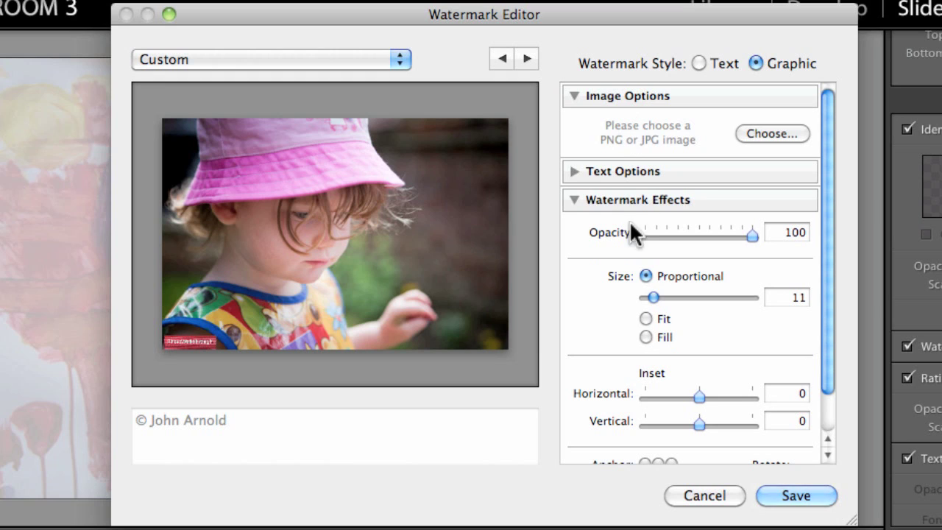
pyautogui.moveTo(751, 234)
pyautogui.mouseDown()
pyautogui.moveTo(688, 237)
pyautogui.moveTo(754, 234)
pyautogui.mouseUp()
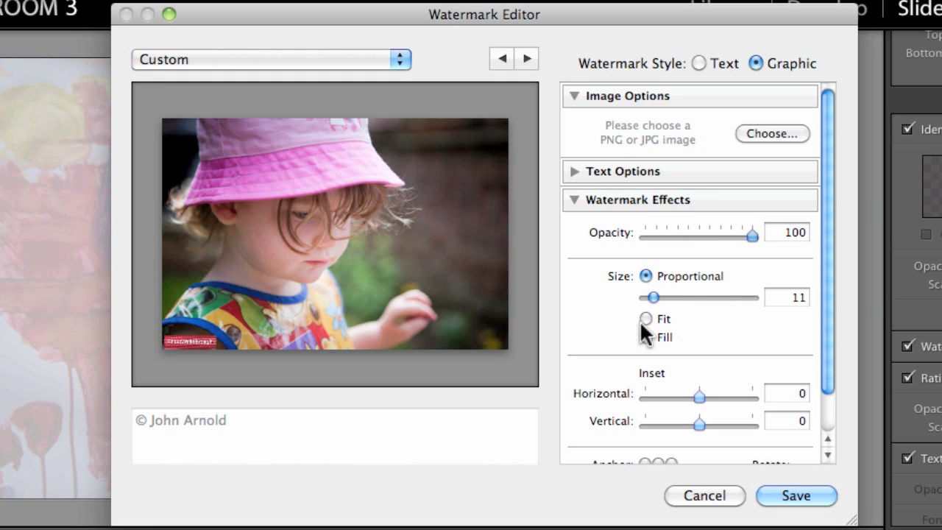
pyautogui.click(645, 318)
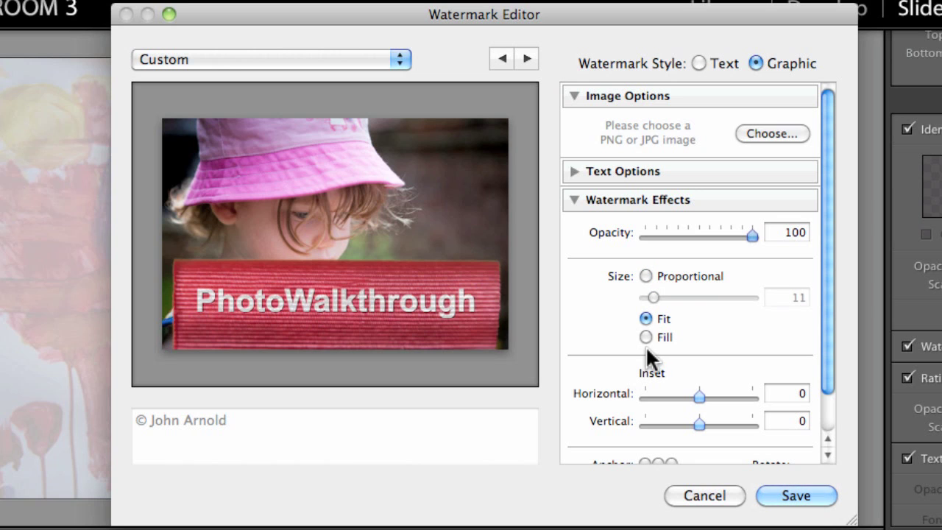
pyautogui.click(645, 337)
pyautogui.click(645, 319)
pyautogui.moveTo(513, 356)
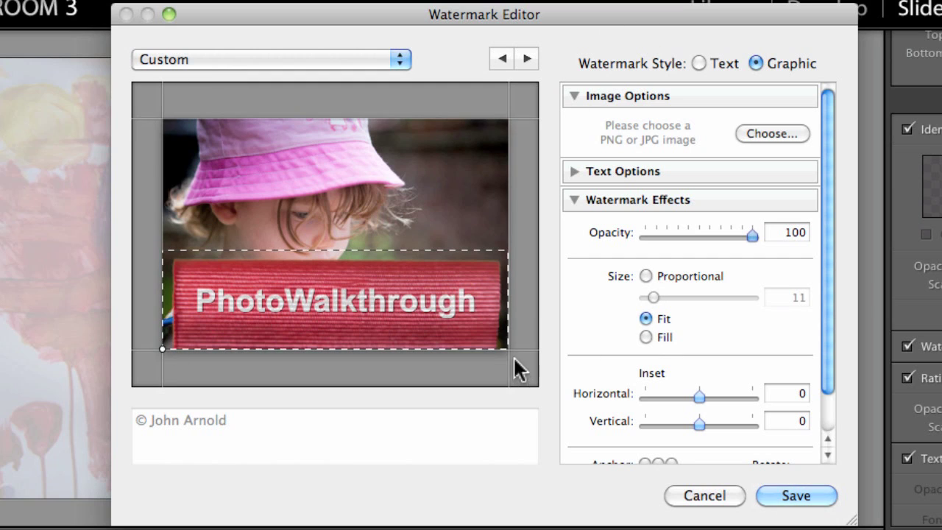
pyautogui.click(646, 274)
# - Set horizontal inset to 2 and, after testing anchors and rotation, anchor the watermark bottom-left
pyautogui.scroll(-5, 679, 316)
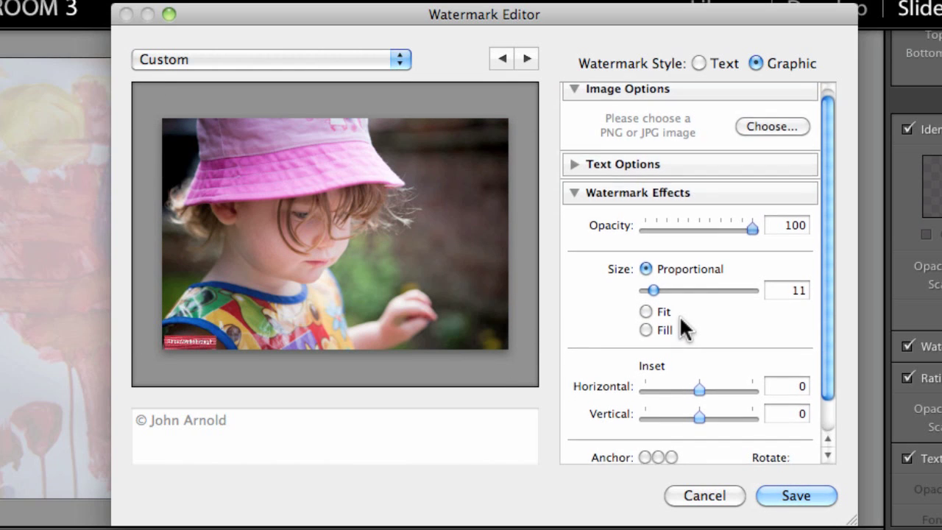
pyautogui.moveTo(213, 332)
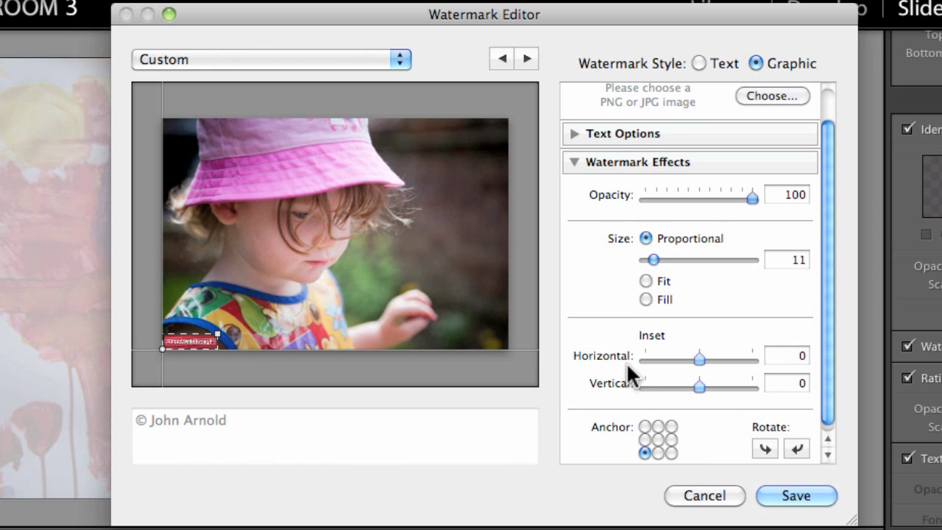
pyautogui.moveTo(696, 360); pyautogui.dragTo(708, 359)
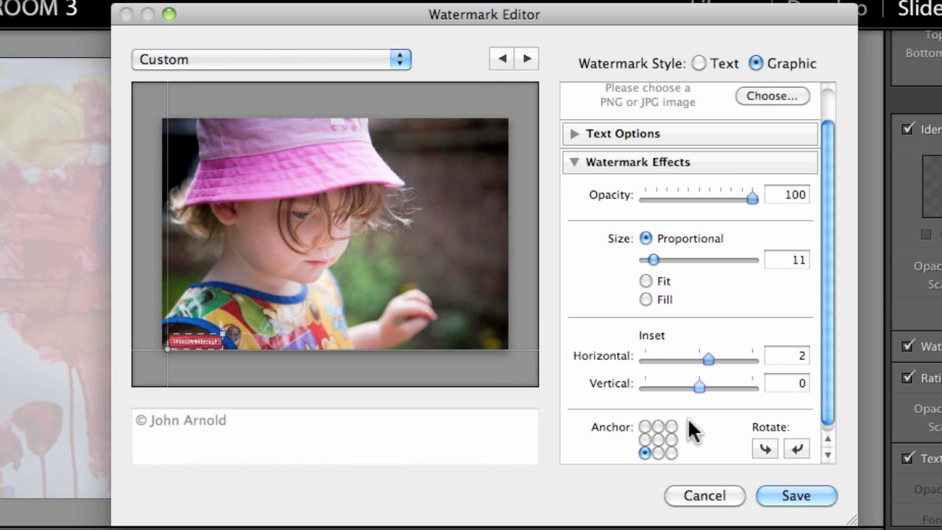
pyautogui.click(669, 450)
pyautogui.click(643, 451)
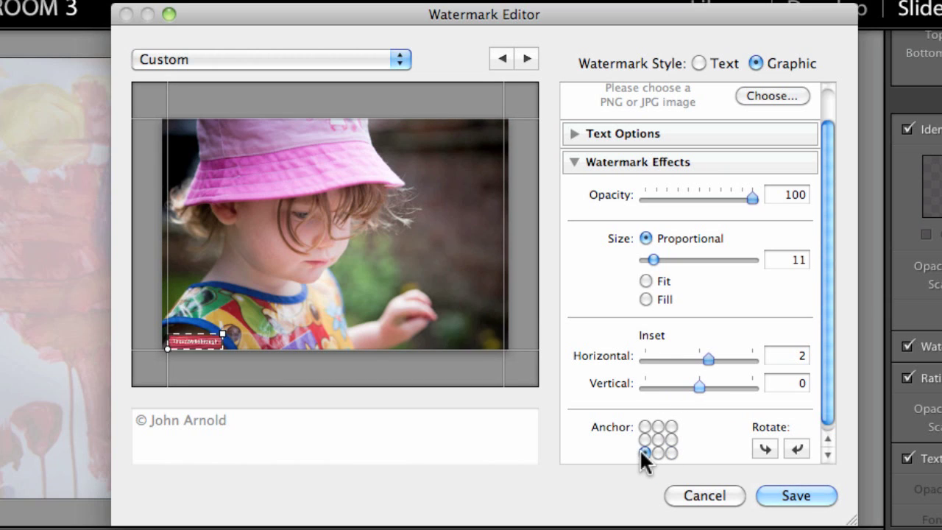
pyautogui.click(645, 425)
pyautogui.click(673, 425)
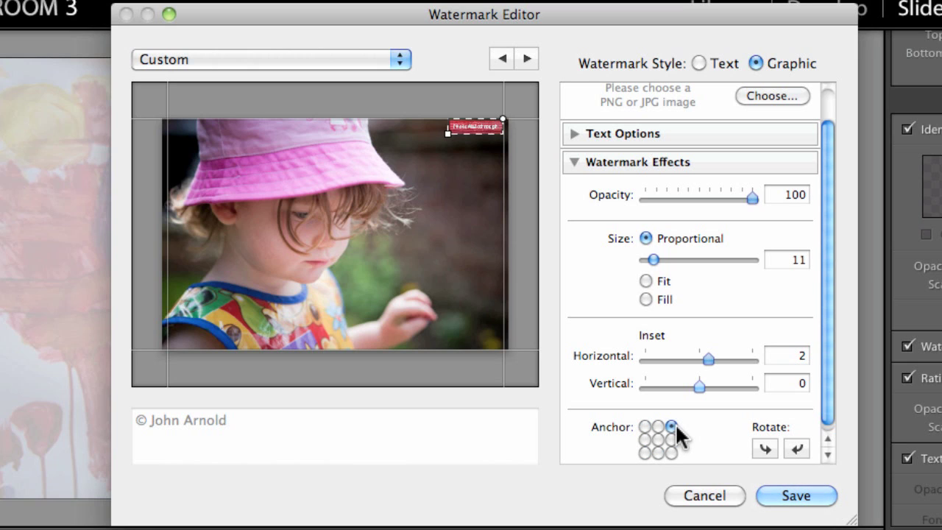
pyautogui.click(645, 427)
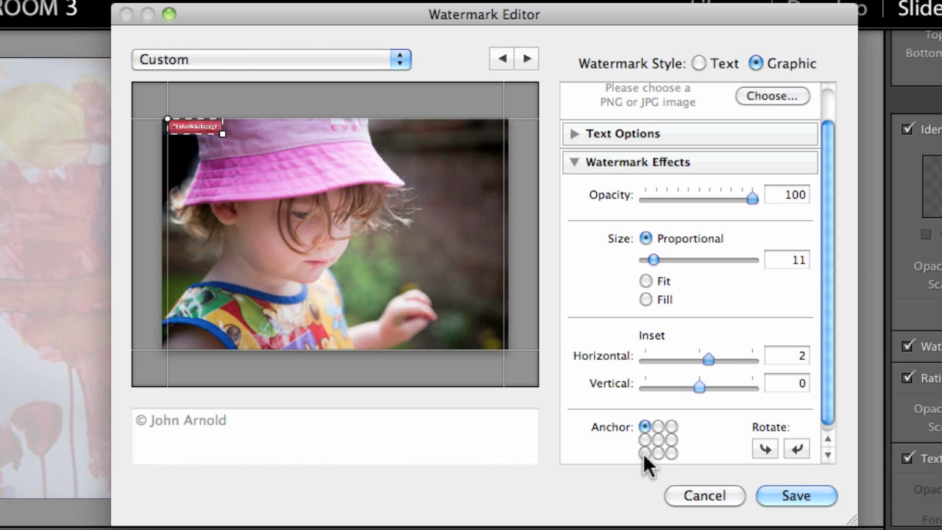
pyautogui.click(765, 448)
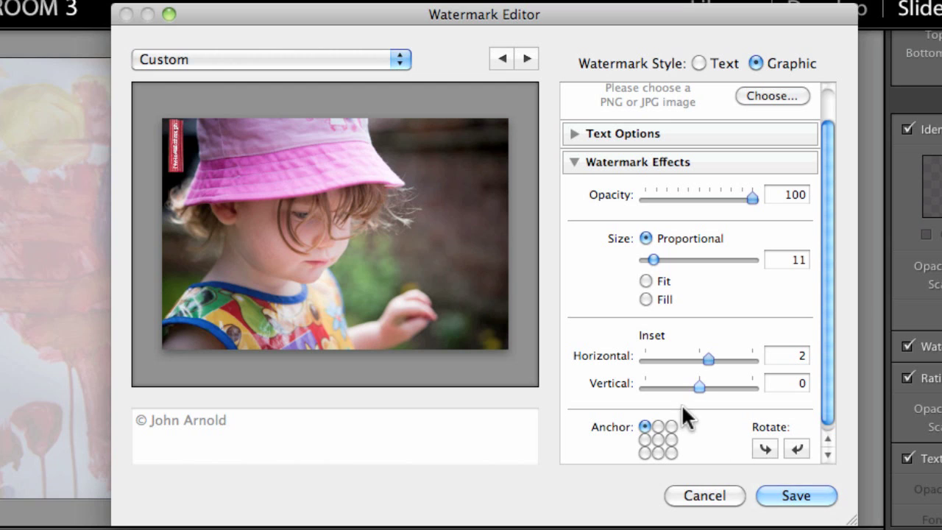
pyautogui.click(797, 447)
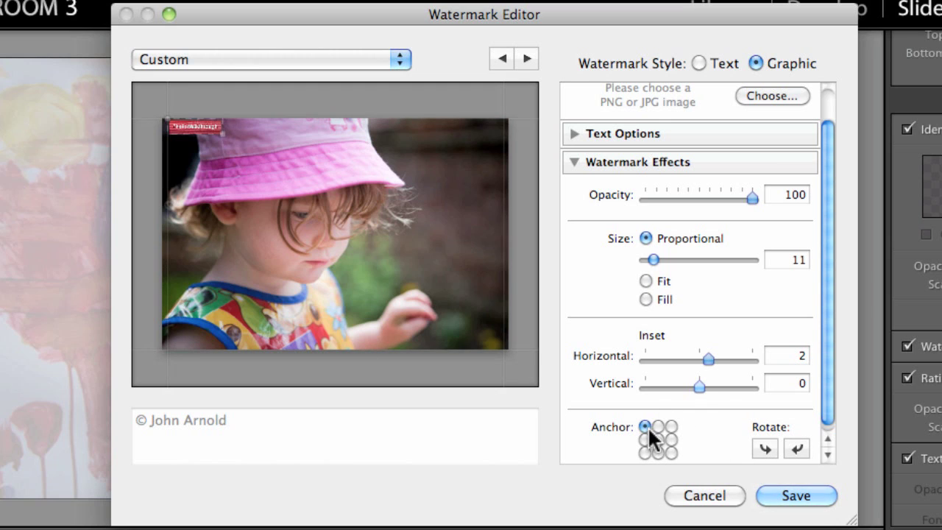
pyautogui.click(645, 451)
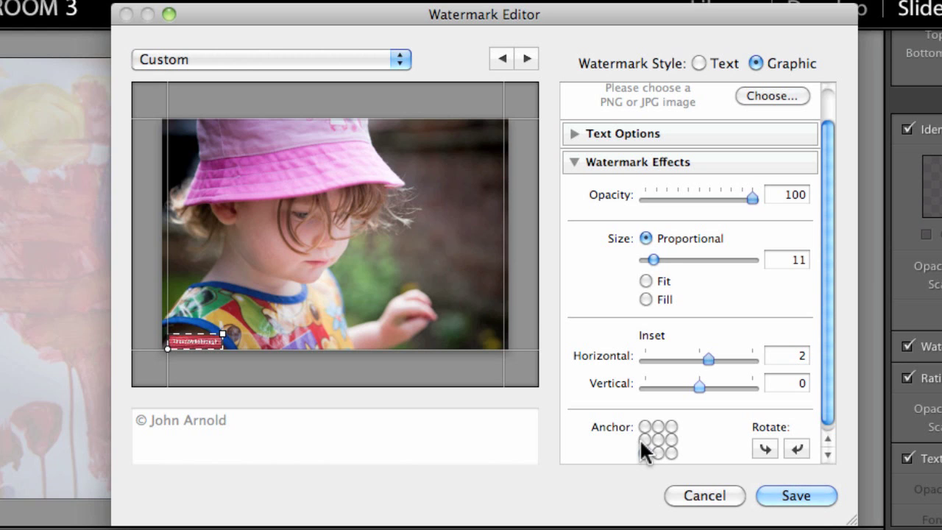
# - Save the watermark settings as a new preset named 'PW Tag'
pyautogui.click(794, 496)
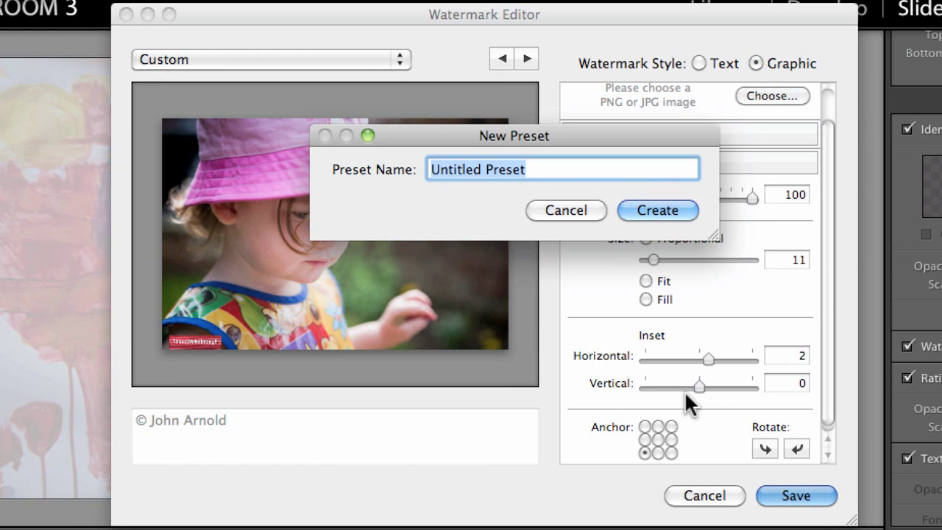
pyautogui.write('PW Tag')
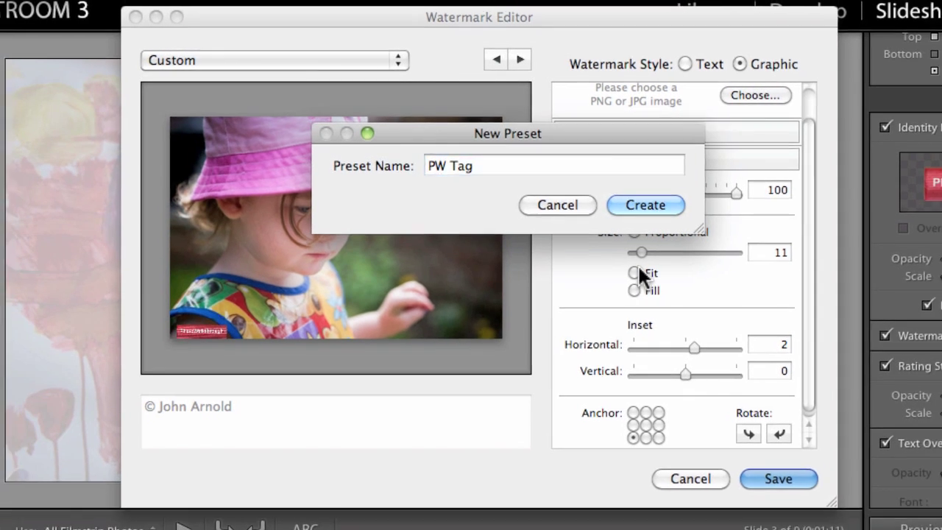
pyautogui.press('Return')
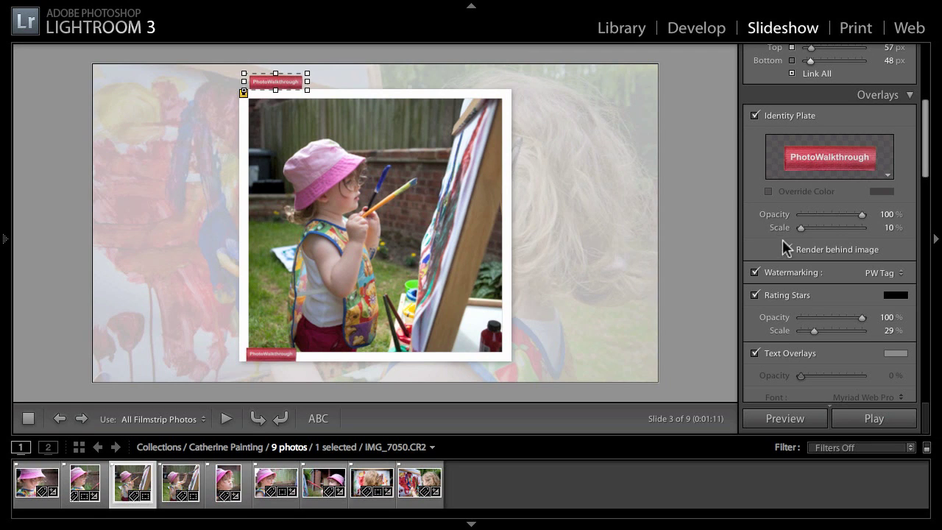
# - Turn off watermarking and enable the overlay Shadow at 40% opacity, 20 px offset, 10 px radius
pyautogui.click(754, 271)
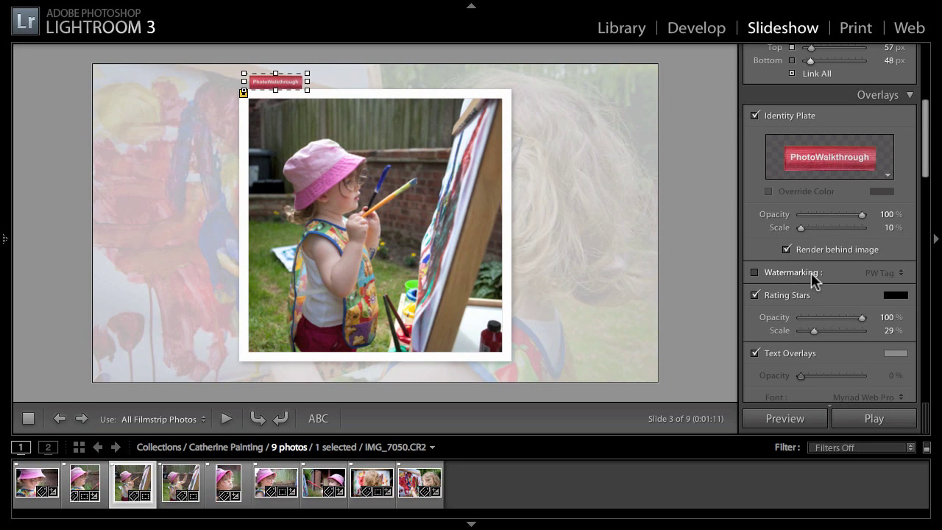
pyautogui.scroll(-2, 811, 272)
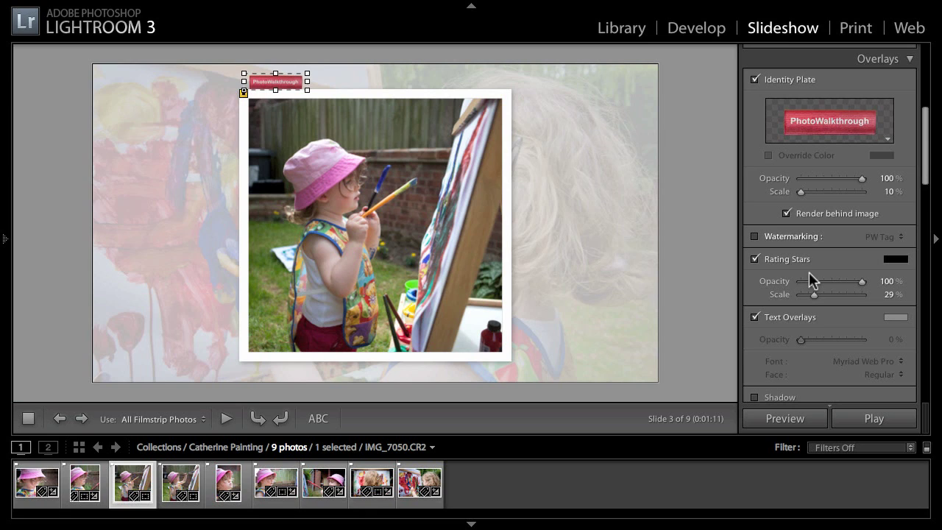
pyautogui.scroll(-1, 814, 252)
pyautogui.moveTo(924, 178); pyautogui.dragTo(925, 200)
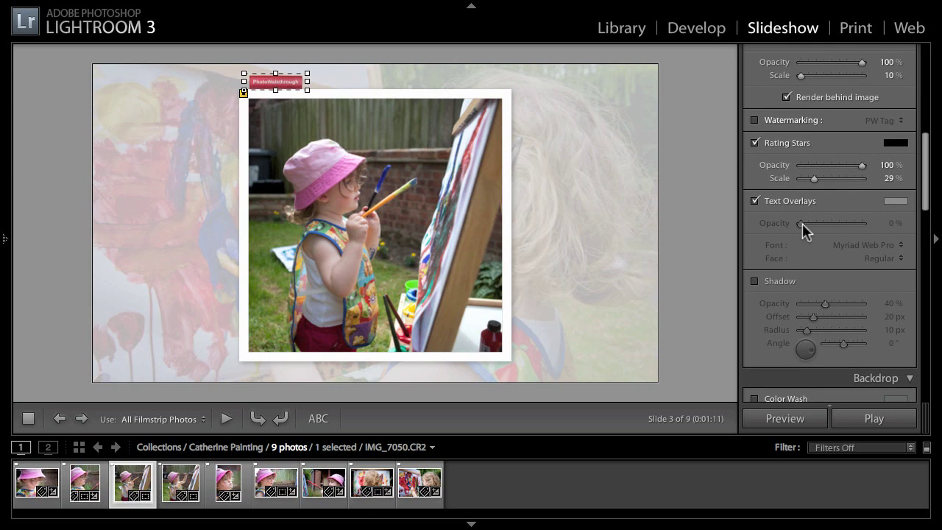
pyautogui.click(778, 280)
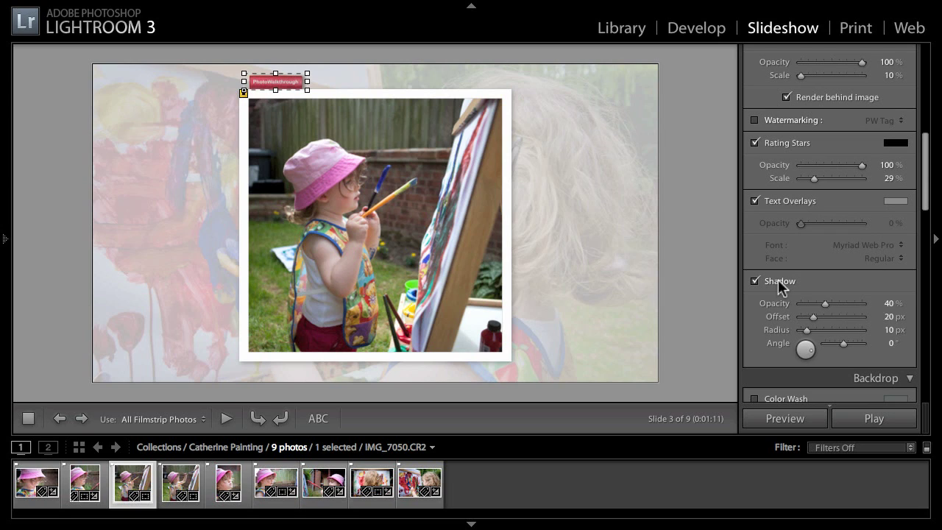
pyautogui.click(778, 280)
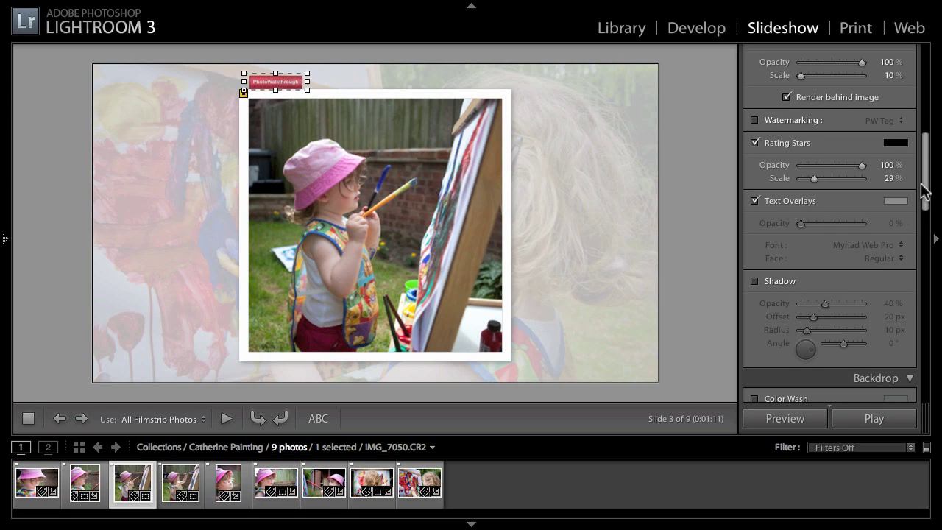
pyautogui.moveTo(927, 189); pyautogui.dragTo(904, 200)
pyautogui.click(762, 218)
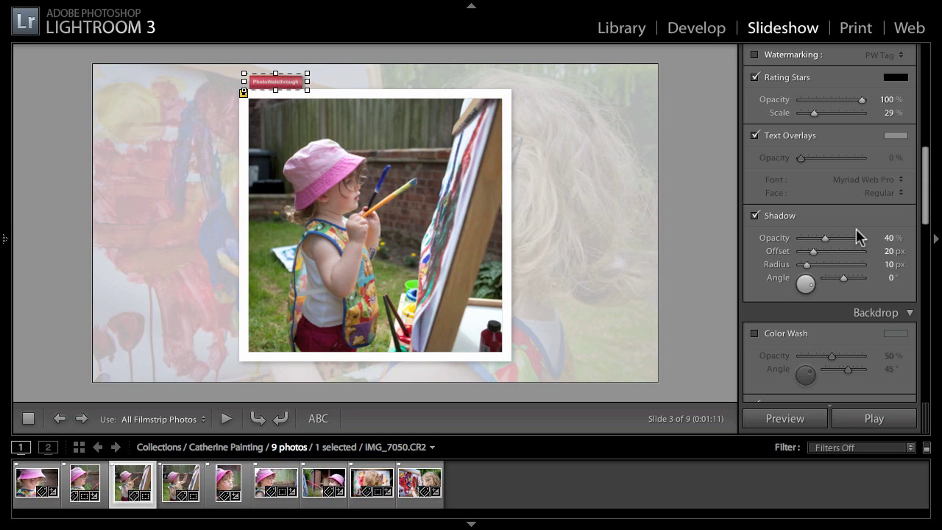
pyautogui.moveTo(923, 190); pyautogui.dragTo(924, 222)
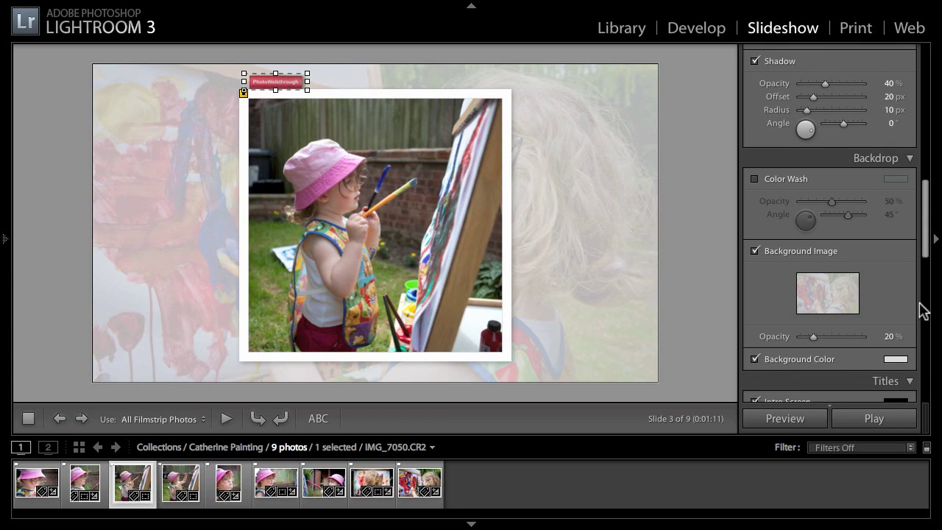
# - Use the PhotoWalkthrough plate at 47% scale on the intro, then uncheck Intro and Ending Screen
pyautogui.moveTo(922, 251); pyautogui.dragTo(924, 266)
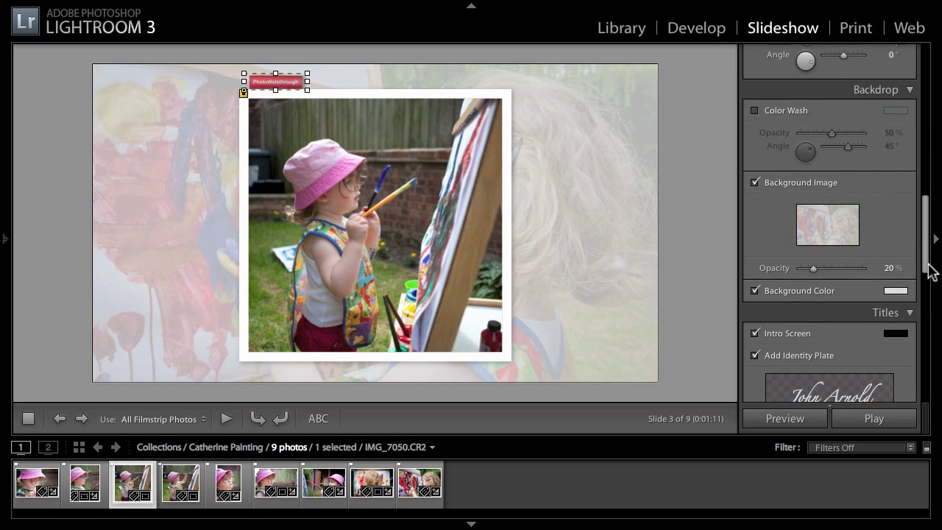
pyautogui.moveTo(924, 276); pyautogui.dragTo(926, 328)
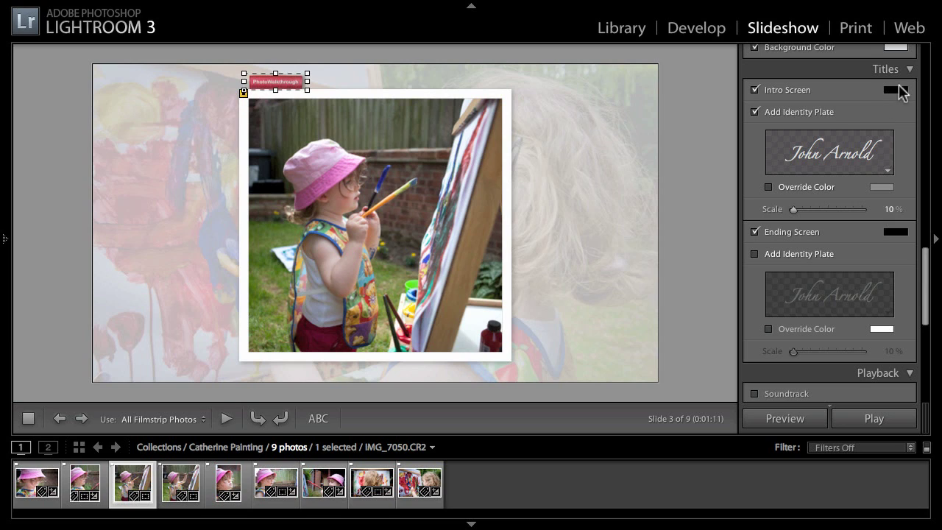
pyautogui.click(811, 145)
pyautogui.click(840, 163)
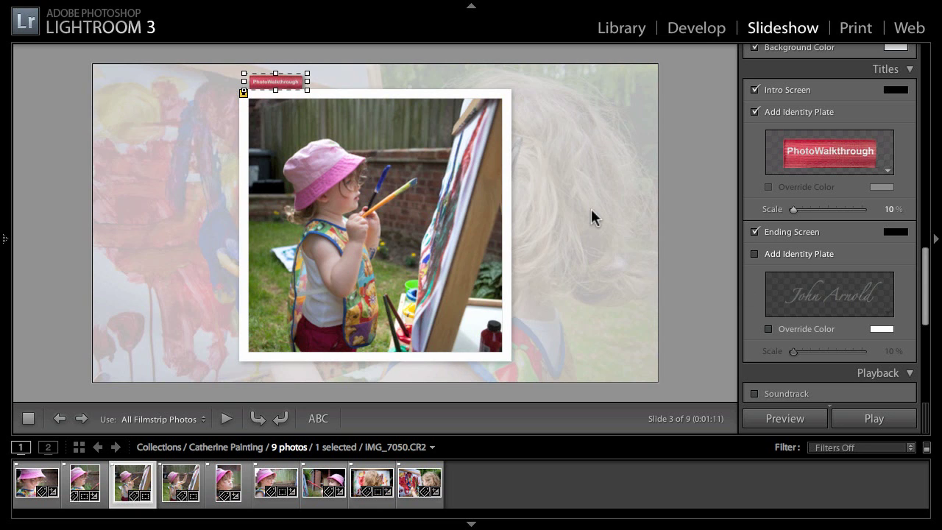
pyautogui.moveTo(794, 210); pyautogui.dragTo(822, 209)
pyautogui.click(780, 90)
pyautogui.click(777, 231)
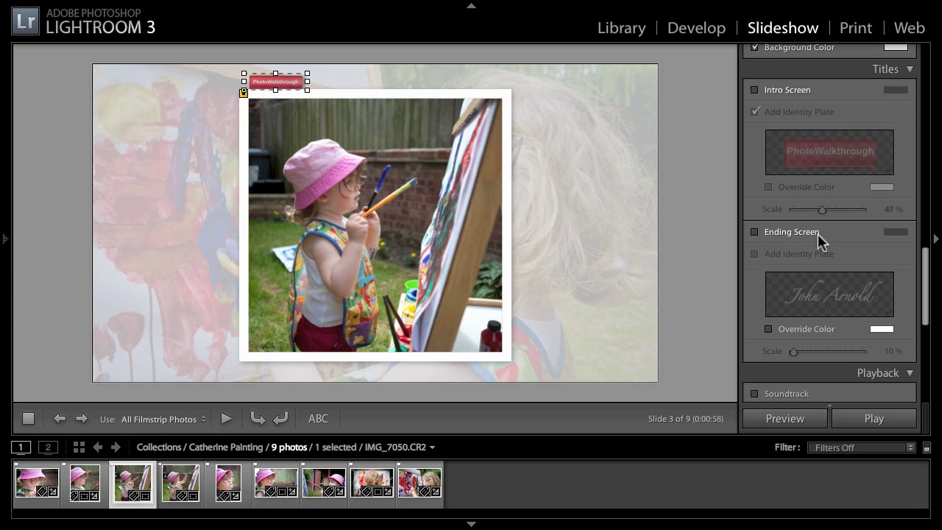
pyautogui.moveTo(925, 264); pyautogui.dragTo(922, 332)
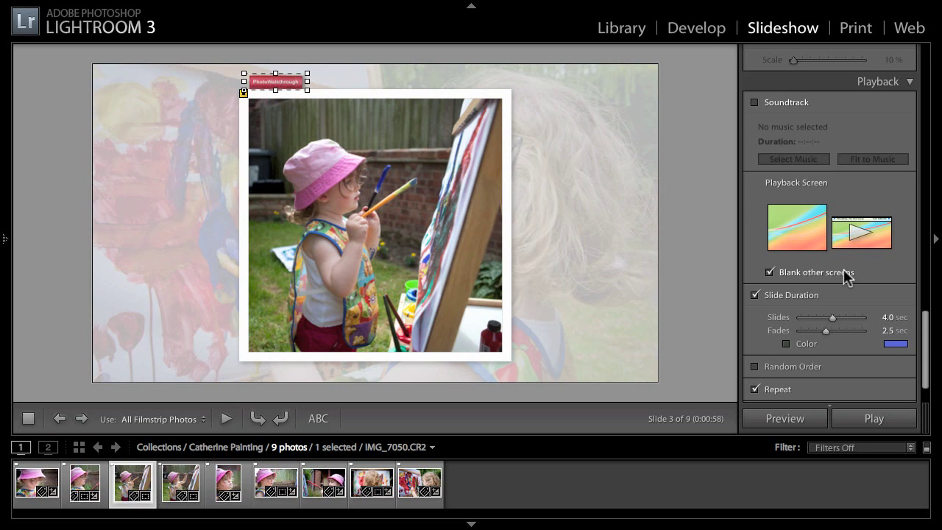
# - Enable Prepare Previews in Advance in Playback and play the slideshow full screen
pyautogui.scroll(-3, 844, 269)
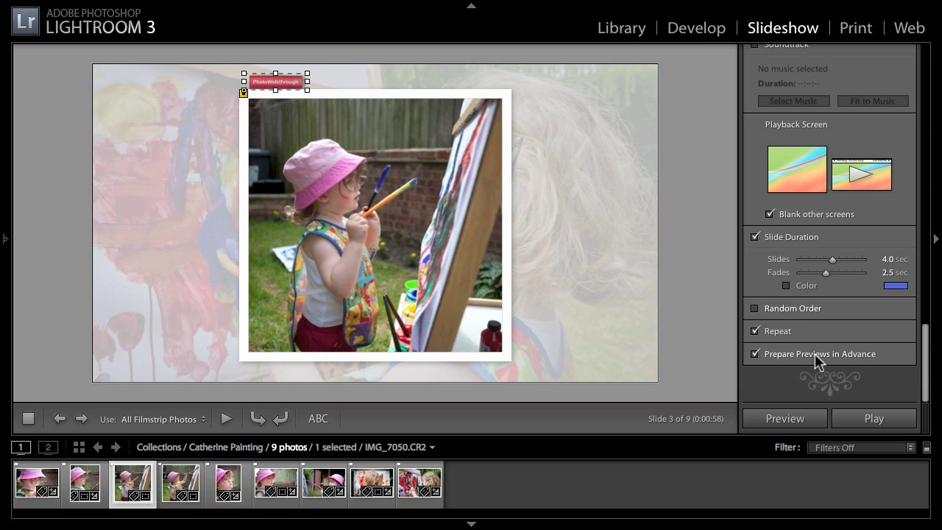
pyautogui.click(872, 422)
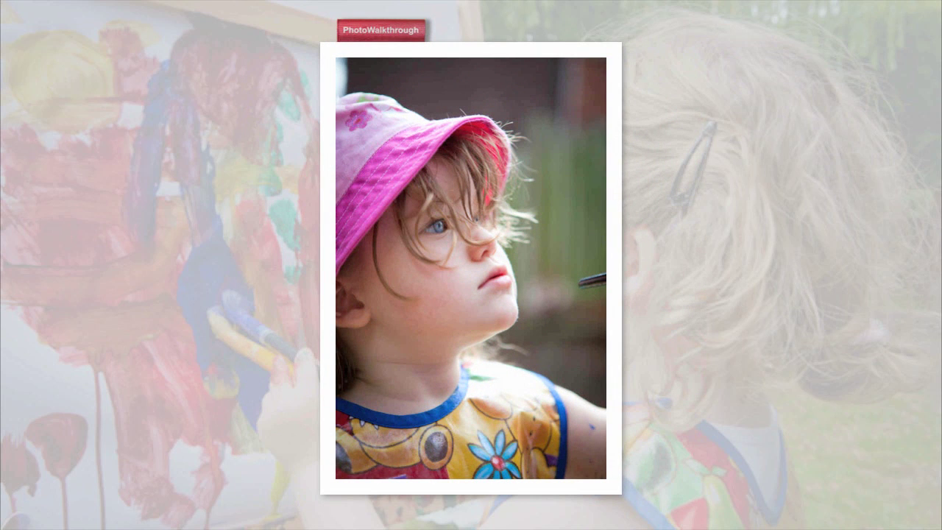
# - Stop the slideshow with Esc and bring the left panel back into view
pyautogui.press('Escape')
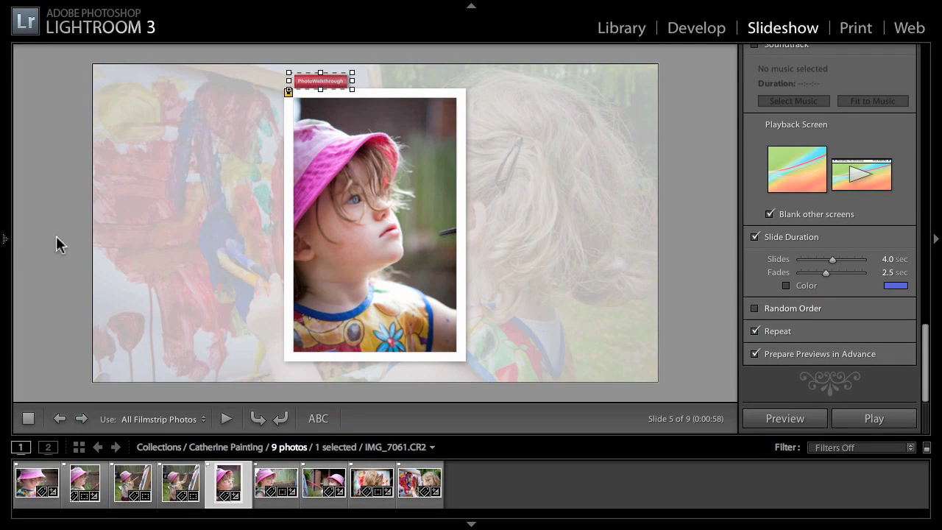
pyautogui.moveTo(6, 243)
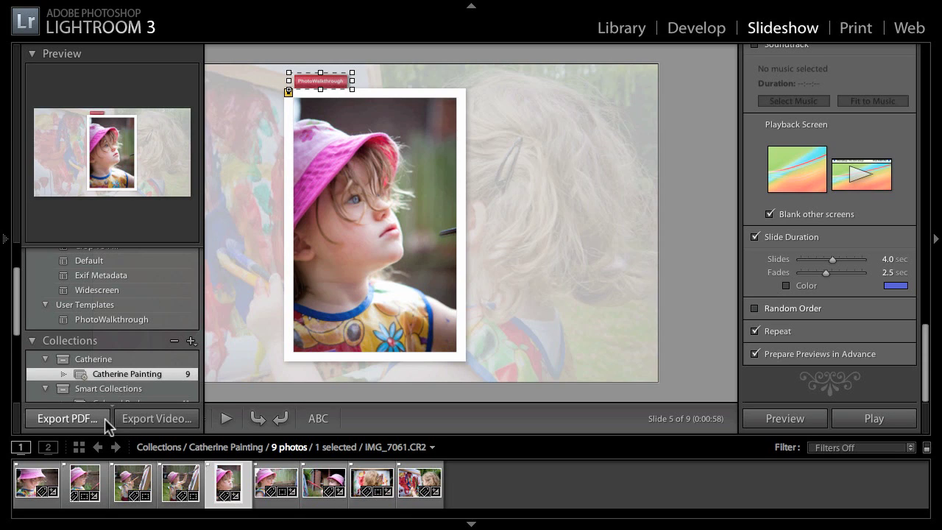
# - Pin the left panel open and name the video export 'Catherine Painting' on the Desktop
pyautogui.click(3, 243)
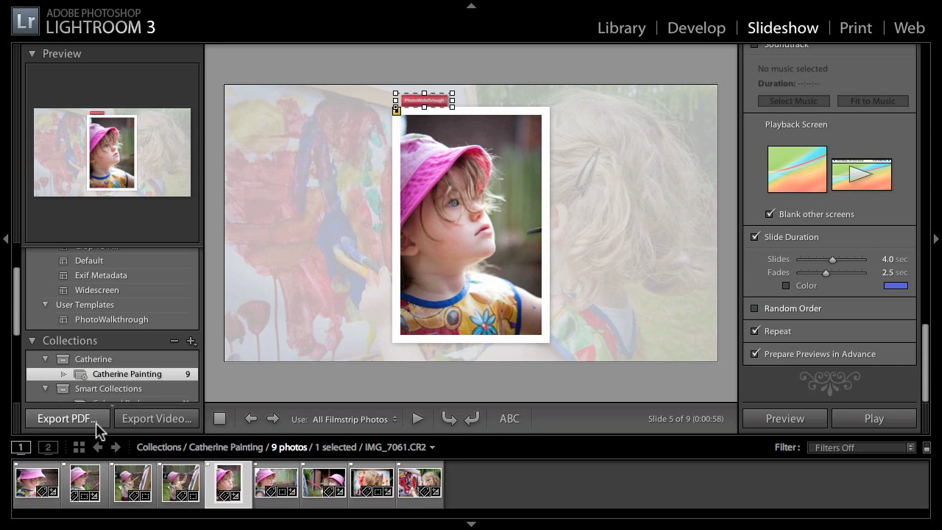
pyautogui.click(148, 416)
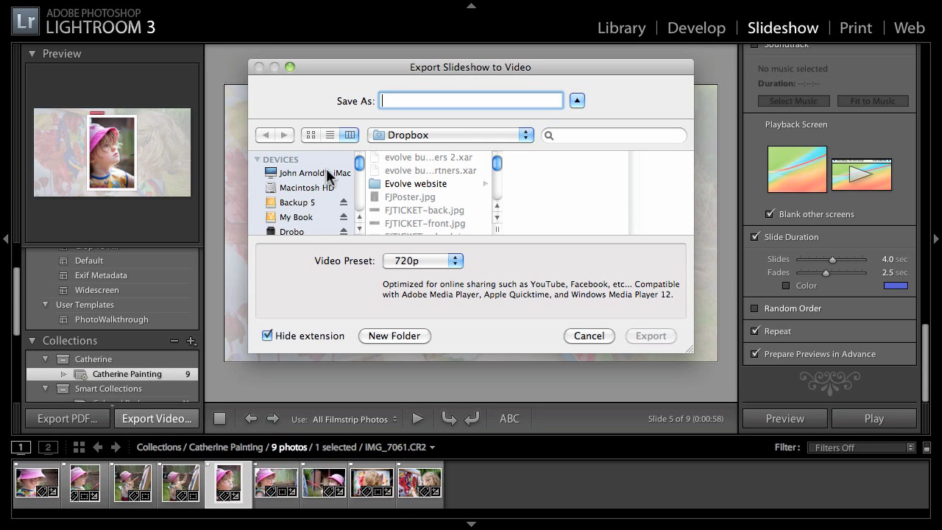
pyautogui.scroll(-3, 303, 200)
pyautogui.scroll(-5, 303, 200)
pyautogui.click(300, 202)
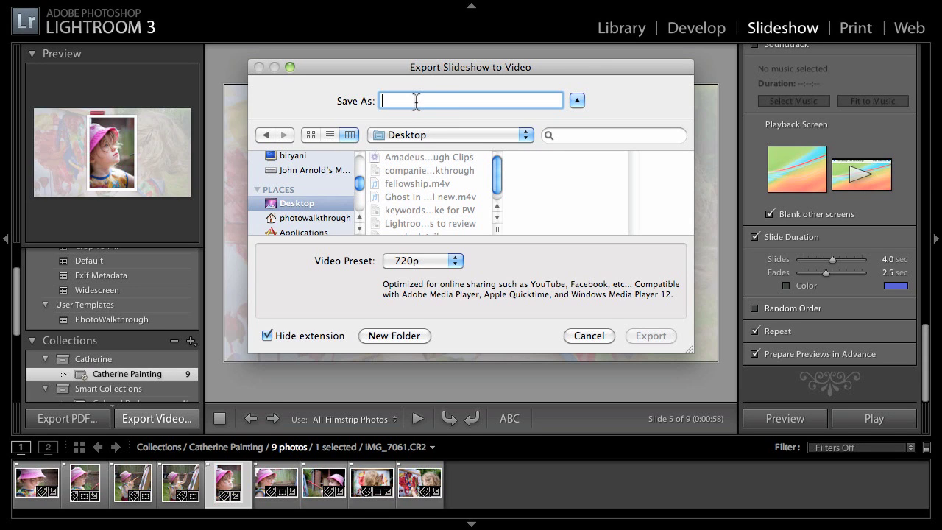
pyautogui.write('Cath')
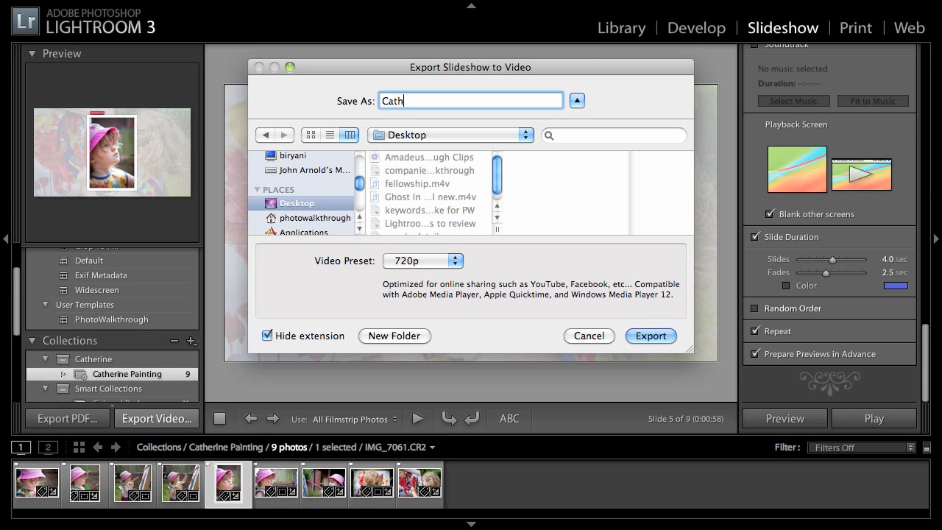
pyautogui.write('erine Painting')
# - Set the video preset to 720p and start the export
pyautogui.click(434, 259)
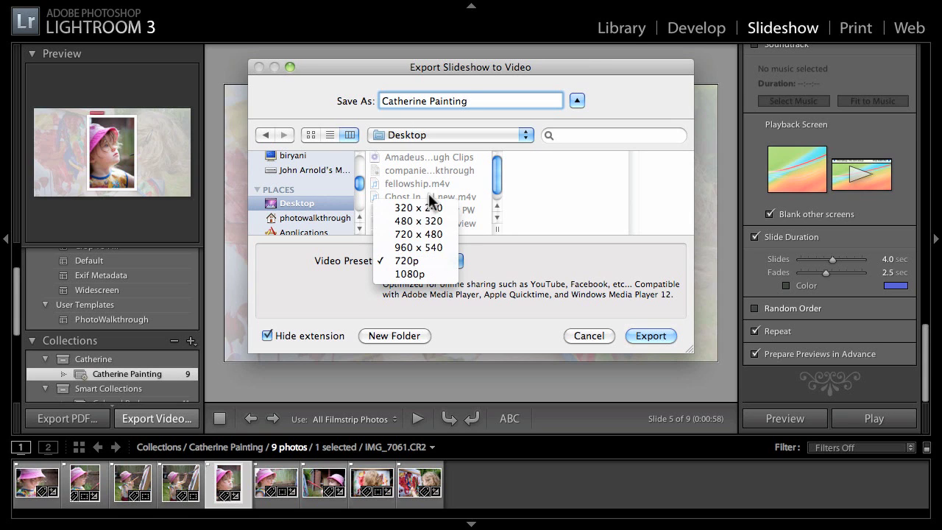
pyautogui.click(424, 260)
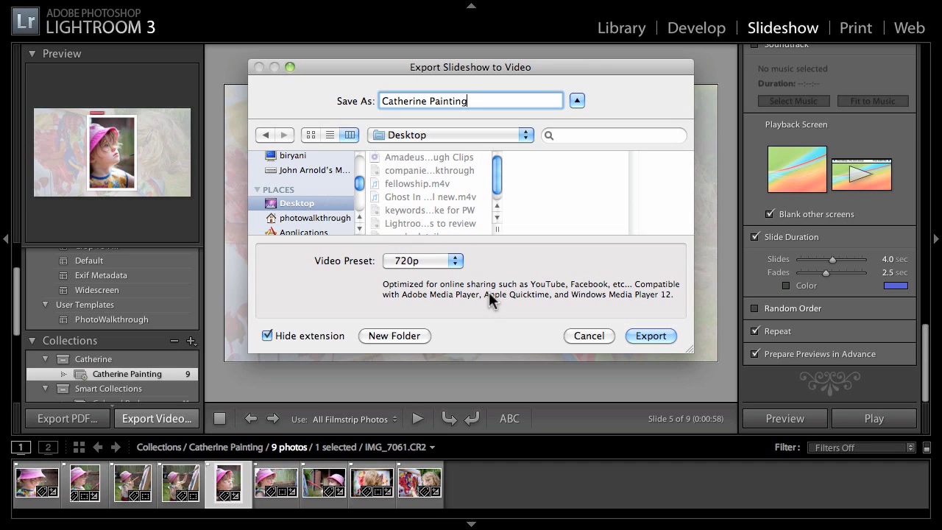
pyautogui.click(454, 261)
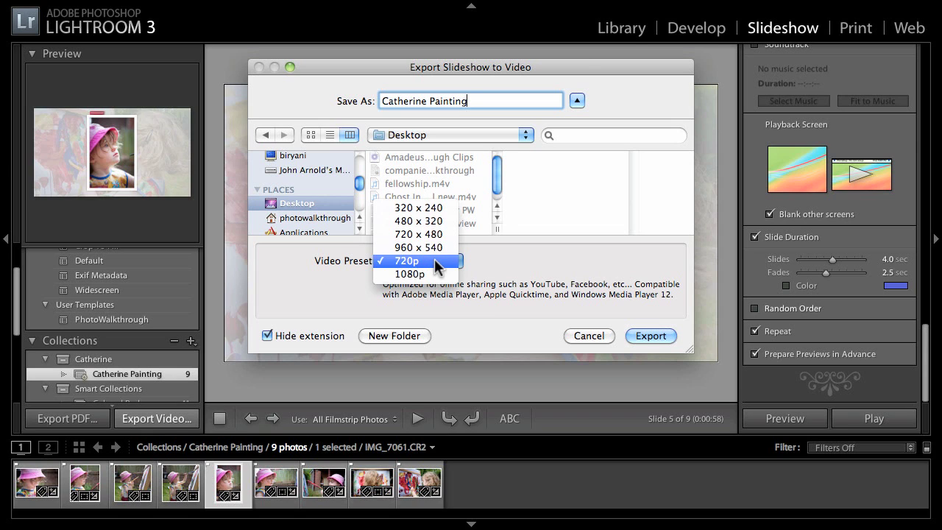
pyautogui.click(434, 258)
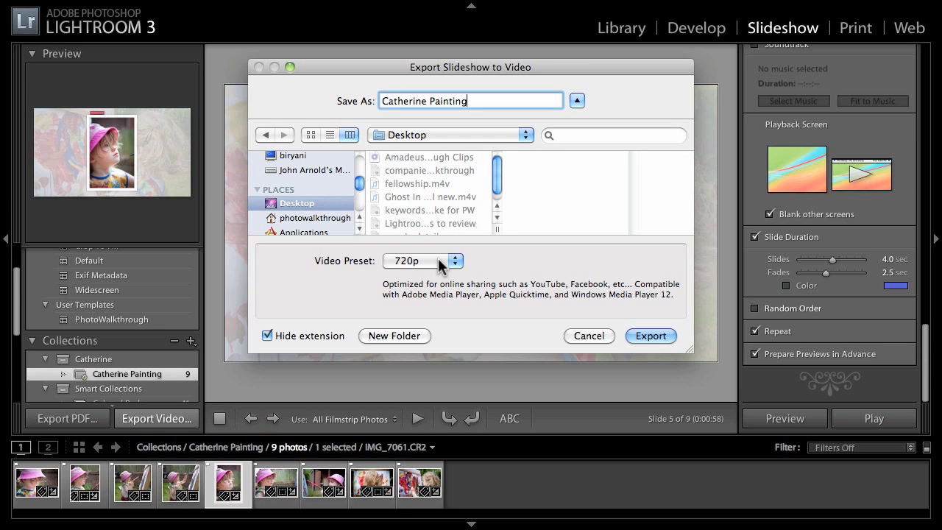
pyautogui.click(650, 336)
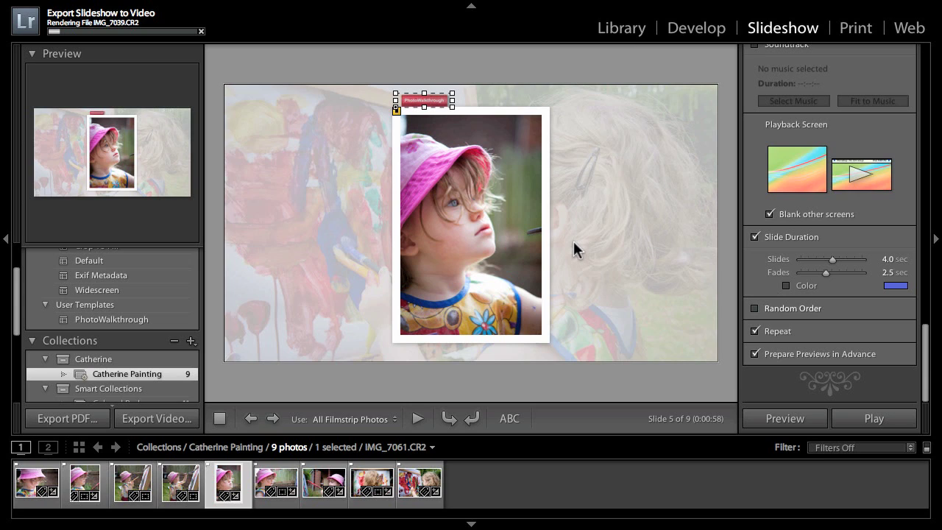
# - Cancel the in-progress video render using the X beside the progress bar
pyautogui.click(200, 32)
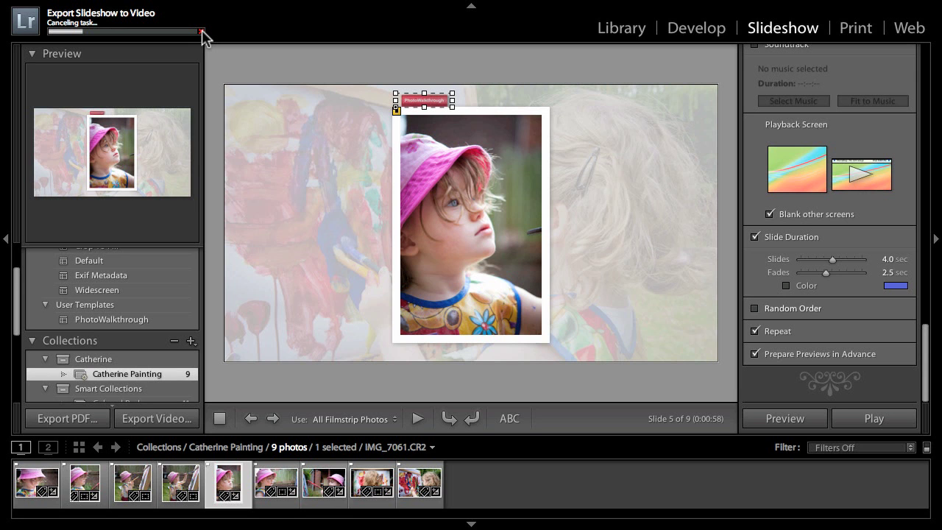